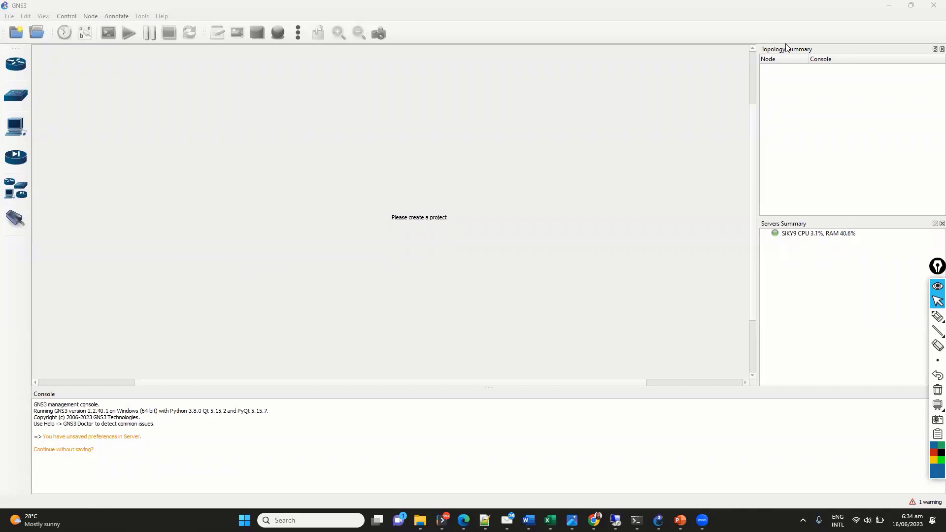
Step: Toggle Epic Pen between pen and cursor, then exit Epic Pen from the system tray
click(935, 320)
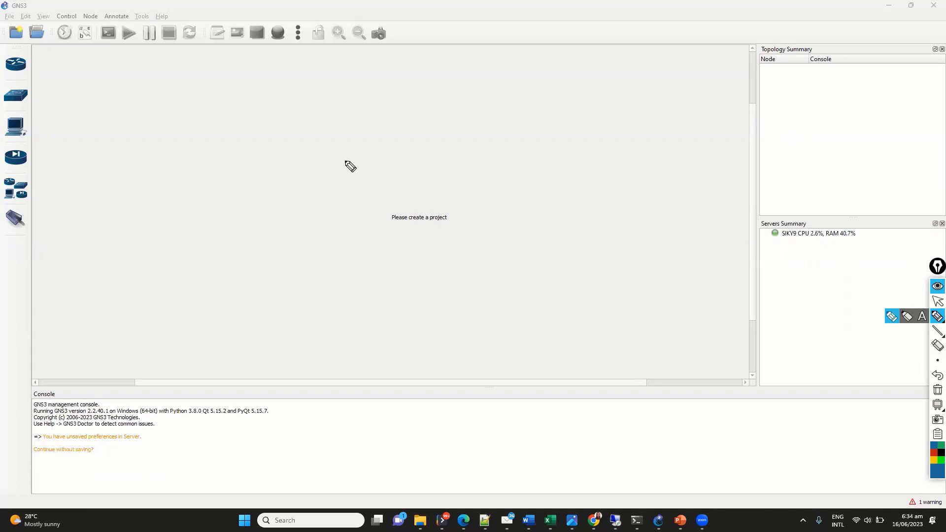
click(938, 300)
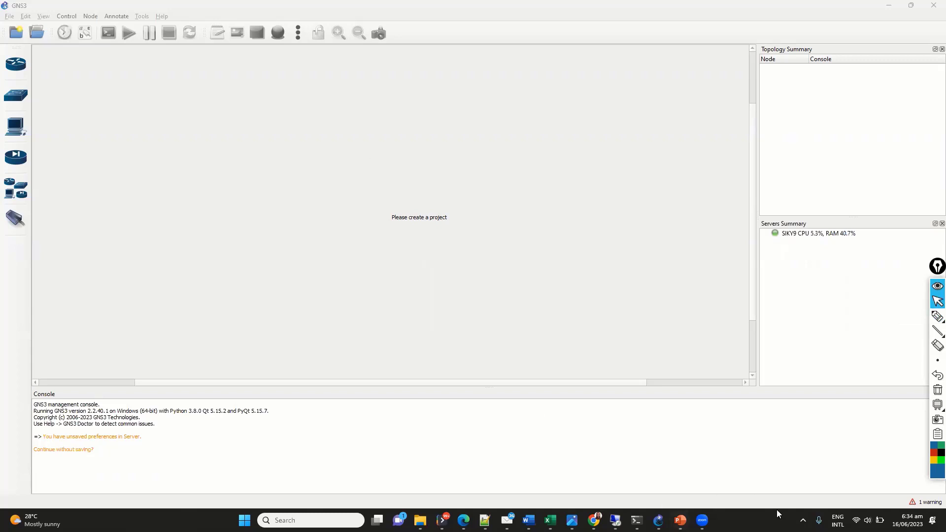
click(803, 520)
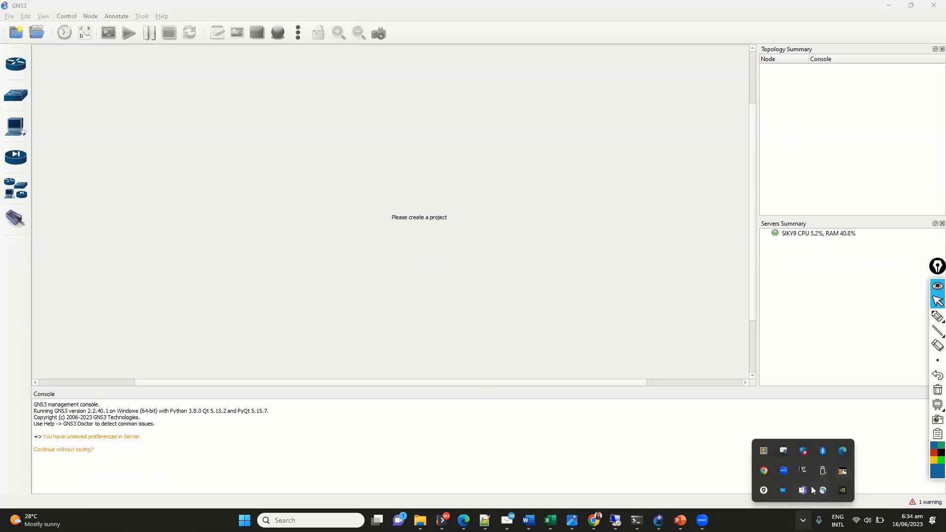
right_click(764, 490)
click(792, 497)
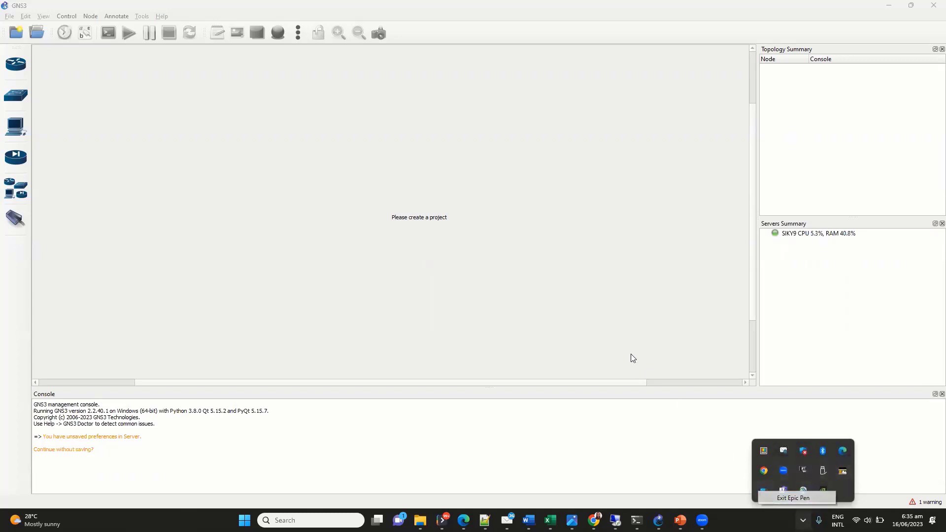
Step: Sketch a laptop in green, labelled and underlined, with a 64GB note beneath it
key(super)
click(644, 346)
text(p)
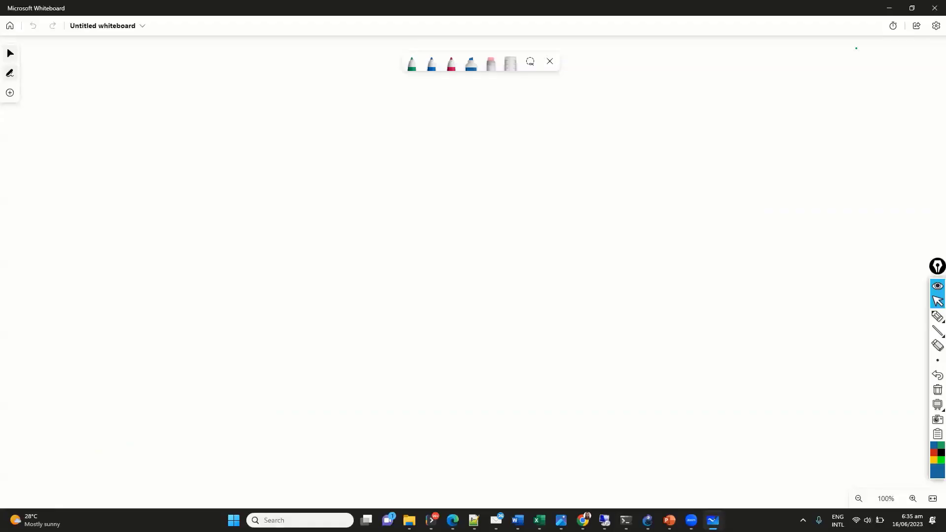
mouse_move(126, 153)
mouse_down()
mouse_move(160, 153)
mouse_move(157, 191)
mouse_up()
mouse_move(105, 207)
mouse_down()
mouse_move(113, 230)
mouse_move(154, 223)
mouse_up()
drag(153, 219, 178, 232)
drag(118, 242, 180, 235)
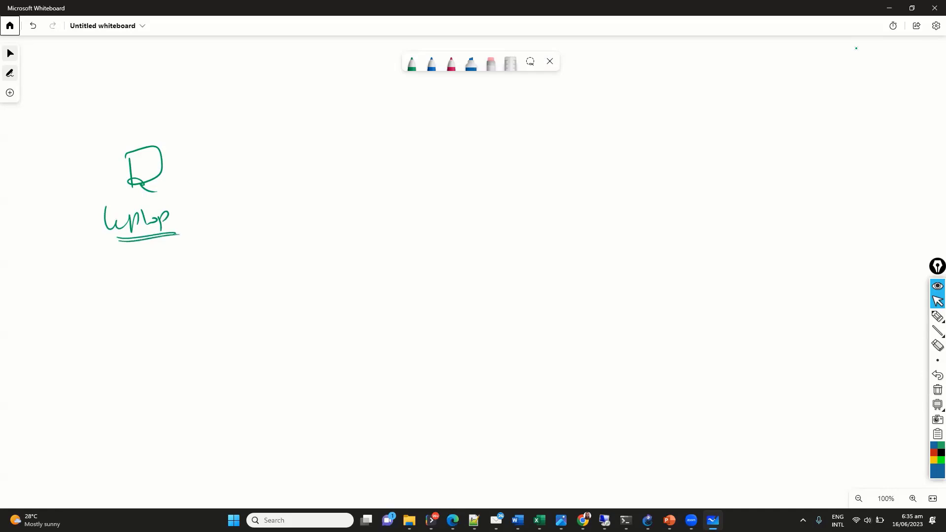
drag(132, 253, 131, 261)
mouse_move(137, 256)
mouse_down()
mouse_move(144, 269)
mouse_move(160, 266)
mouse_up()
drag(161, 266, 172, 266)
Step: Sketch a box labelled SERVER to its right, with a LAN note above and a downward arrow
mouse_move(276, 138)
mouse_down()
mouse_move(277, 172)
mouse_move(296, 174)
mouse_up()
mouse_move(270, 196)
mouse_down()
mouse_move(264, 215)
mouse_move(295, 210)
mouse_up()
drag(295, 197, 303, 207)
drag(318, 192, 331, 210)
drag(269, 223, 332, 219)
drag(294, 100, 299, 93)
drag(309, 100, 316, 97)
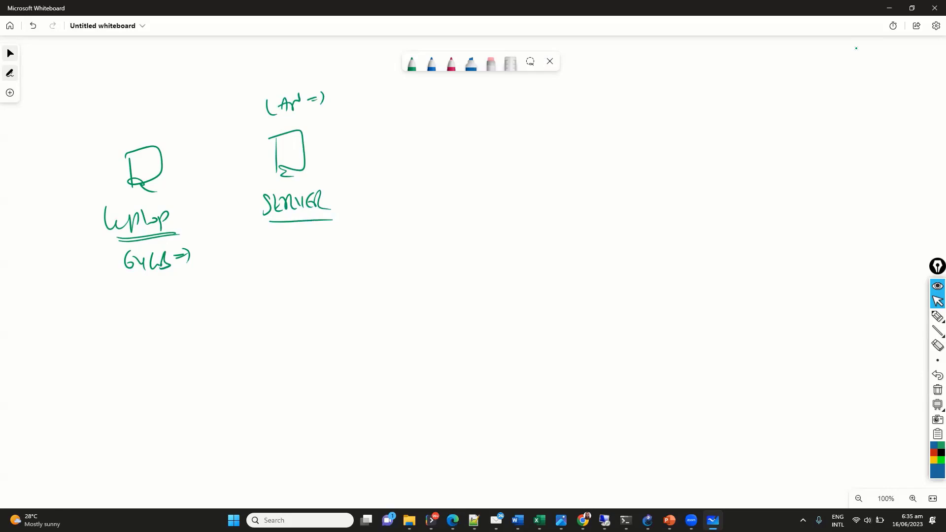
drag(298, 217, 304, 243)
click(412, 63)
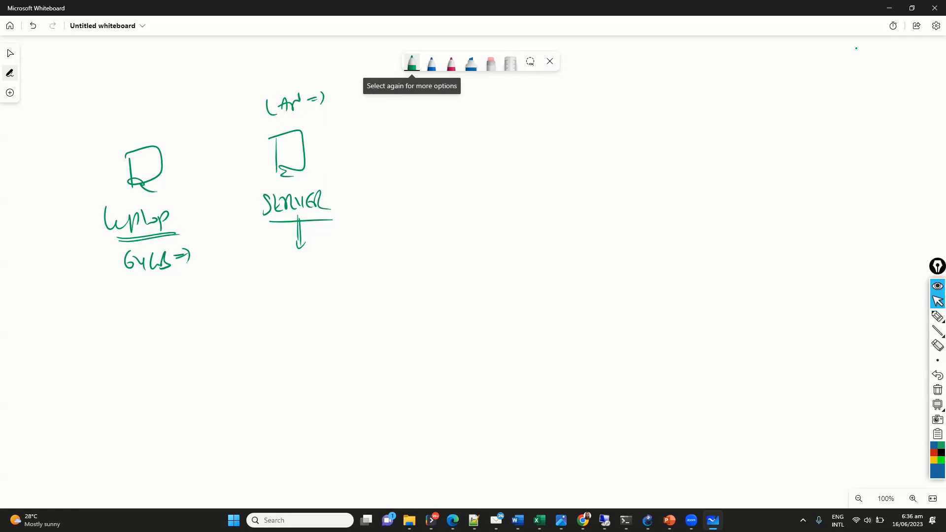
Step: Outline the server in red and draw a red line linking it to the laptop
click(452, 63)
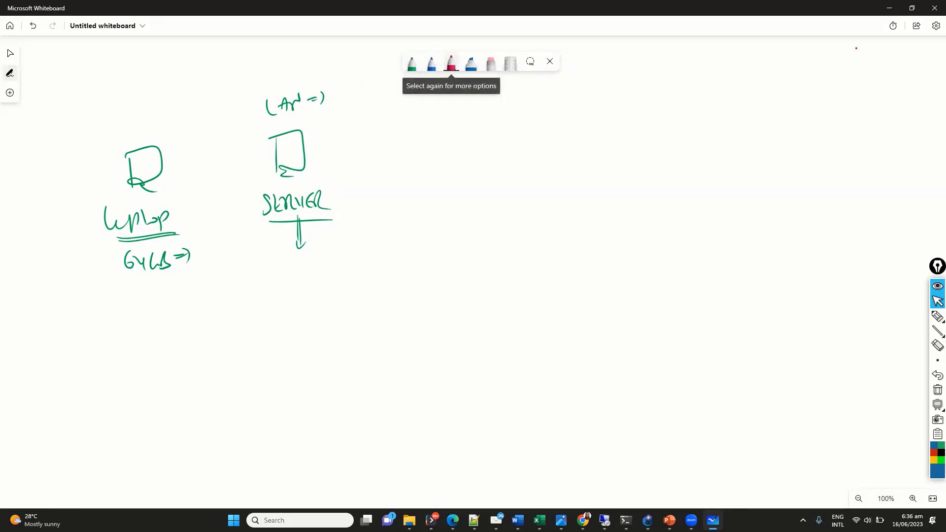
mouse_move(272, 172)
mouse_down()
mouse_move(303, 131)
mouse_move(274, 174)
mouse_up()
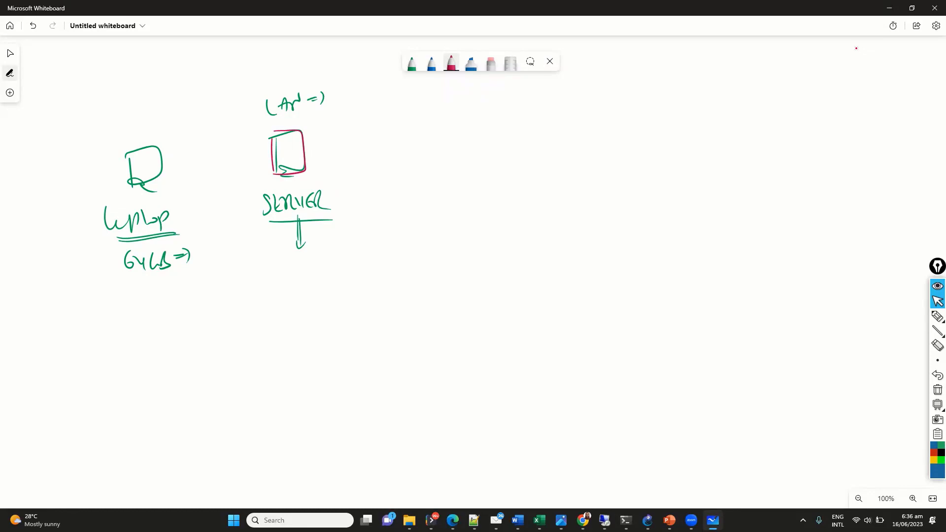
drag(156, 165, 287, 153)
Step: Write 192.168.15.153 above the laptop and 15.10 beside the server
drag(114, 116, 112, 134)
drag(126, 115, 118, 129)
drag(133, 113, 128, 128)
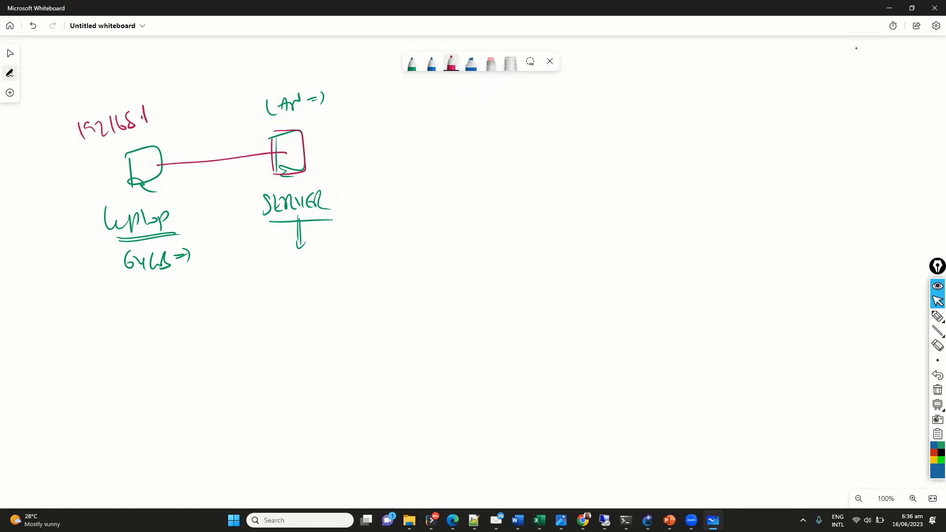
drag(183, 100, 179, 111)
drag(187, 100, 188, 113)
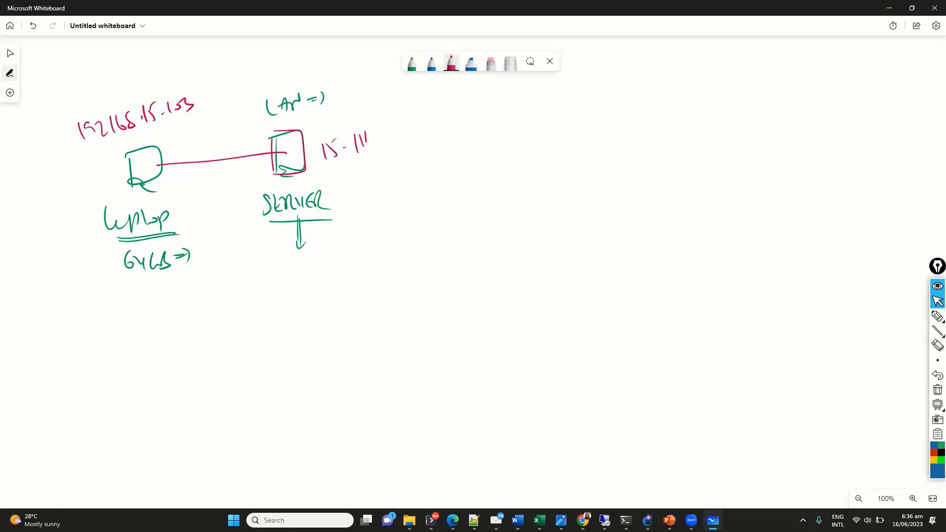
drag(368, 131, 368, 150)
mouse_move(341, 169)
mouse_down()
mouse_move(383, 158)
mouse_move(364, 142)
mouse_up()
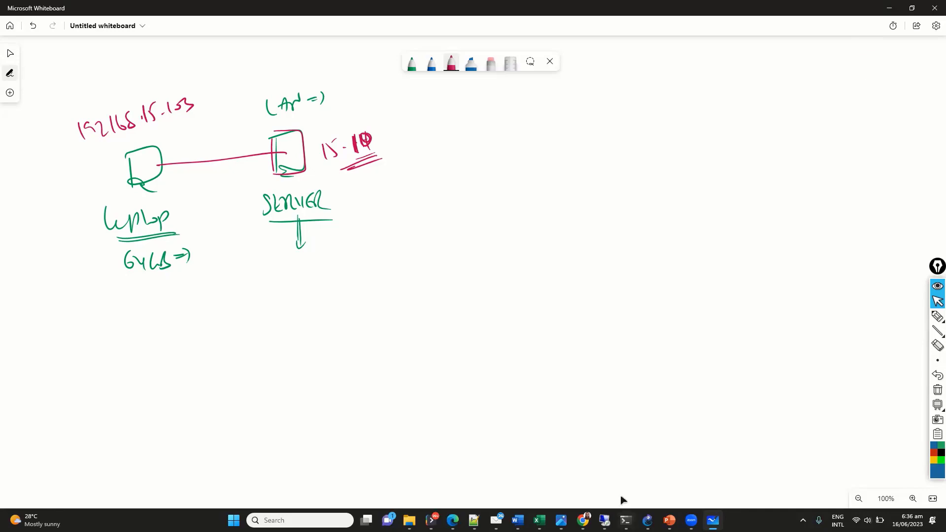
Step: Show the remote desktop full screen and power on the GNS3 VM in VMware Workstation
click(604, 521)
double_click(349, 10)
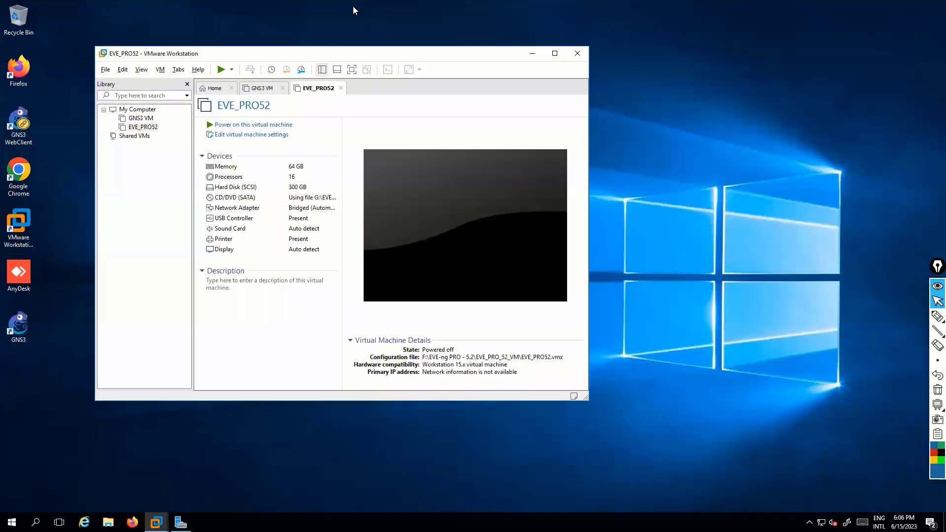
click(146, 121)
click(254, 124)
Step: Start the New Virtual Machine wizard, then cancel it
click(106, 69)
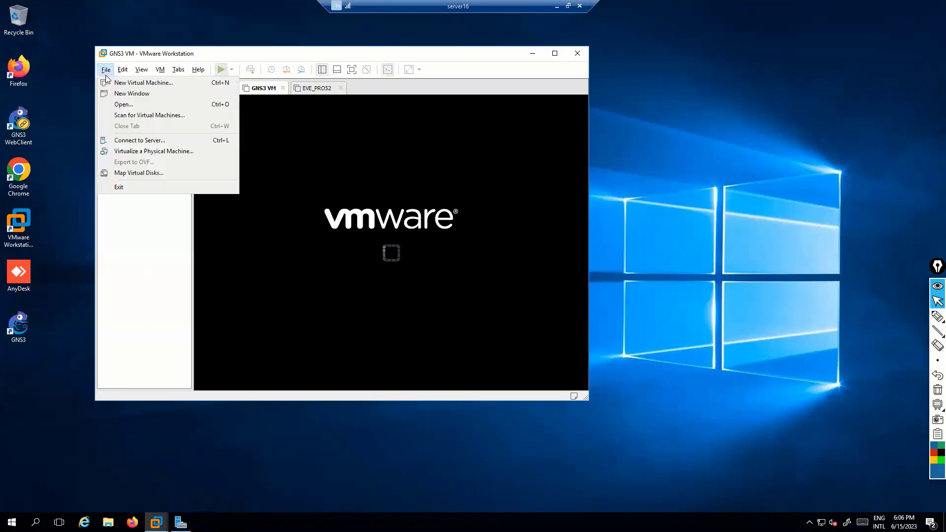
click(131, 84)
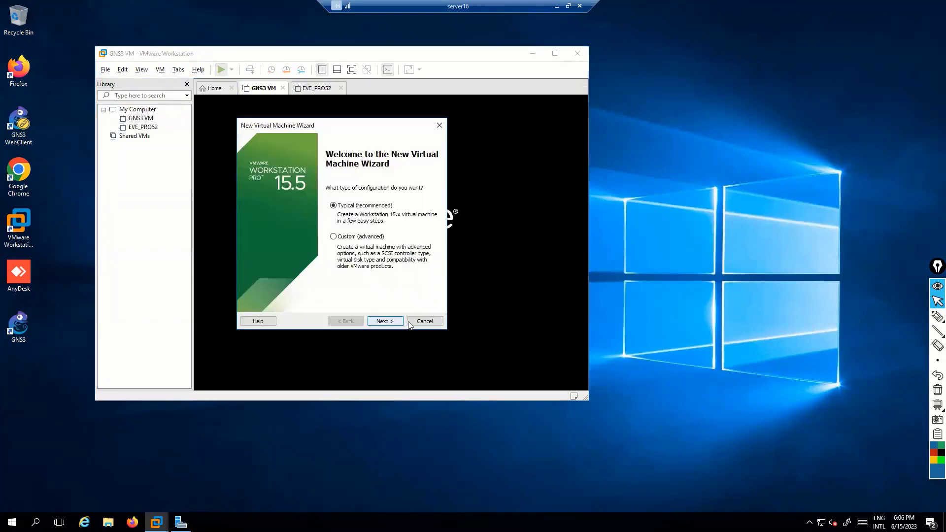
click(421, 321)
Step: Browse File > Open to the GNS3 VM folder on the LABS drive, then cancel
click(105, 69)
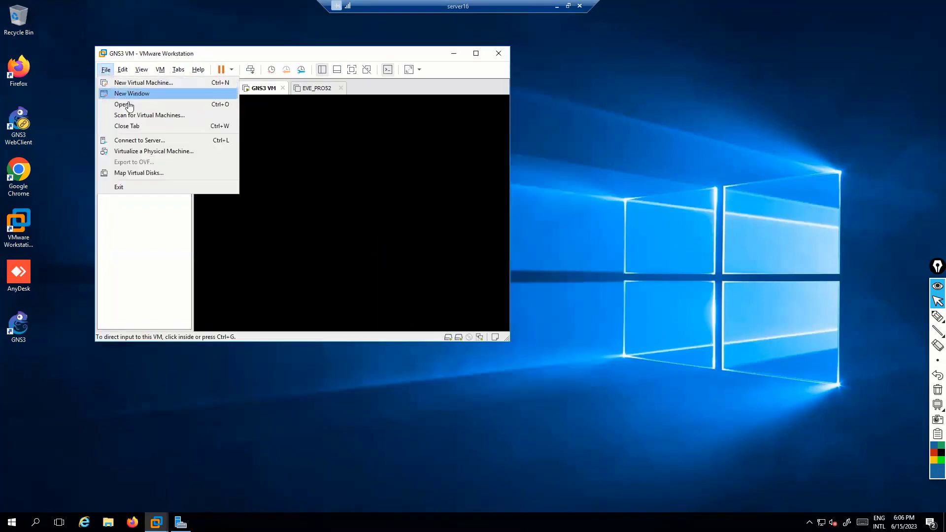
click(129, 94)
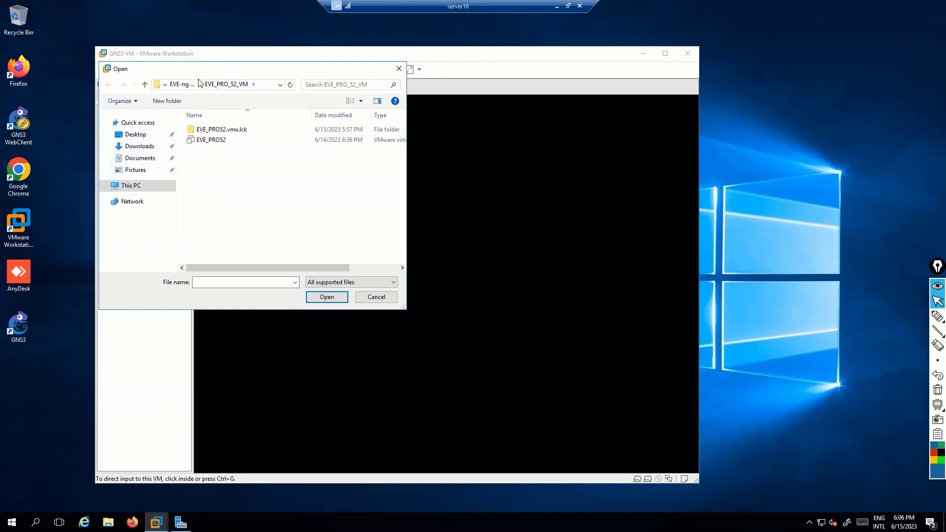
click(184, 84)
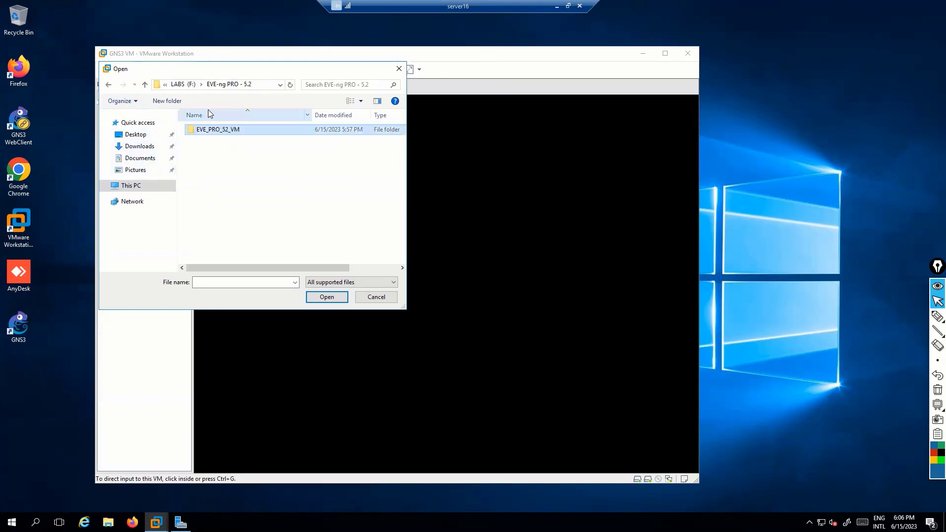
click(182, 84)
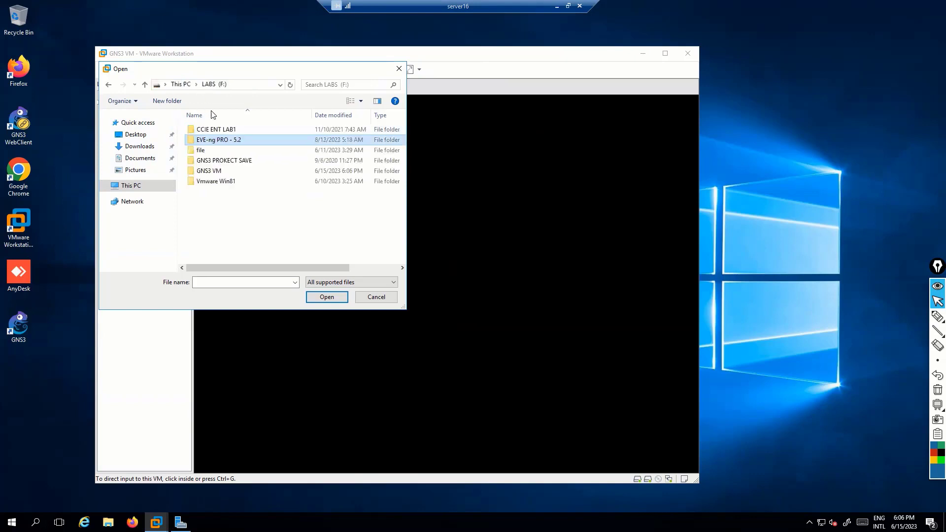
double_click(222, 167)
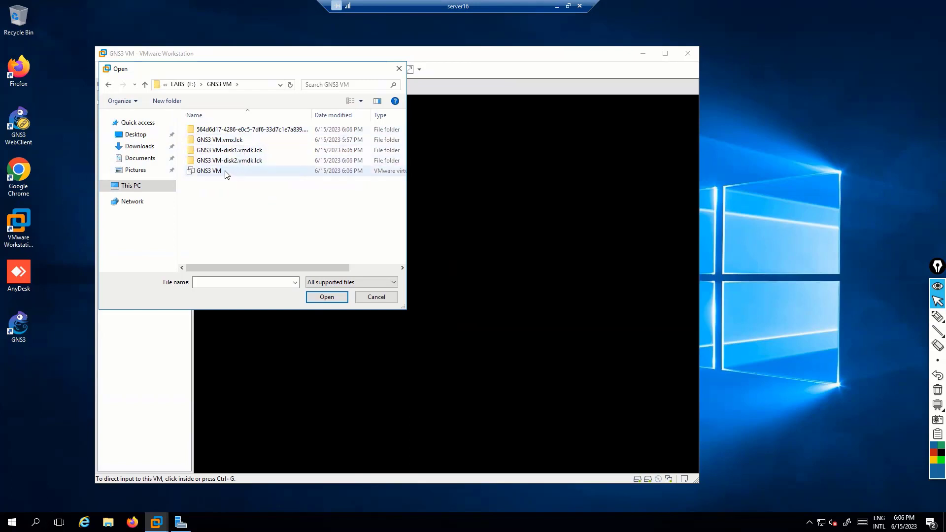
click(367, 296)
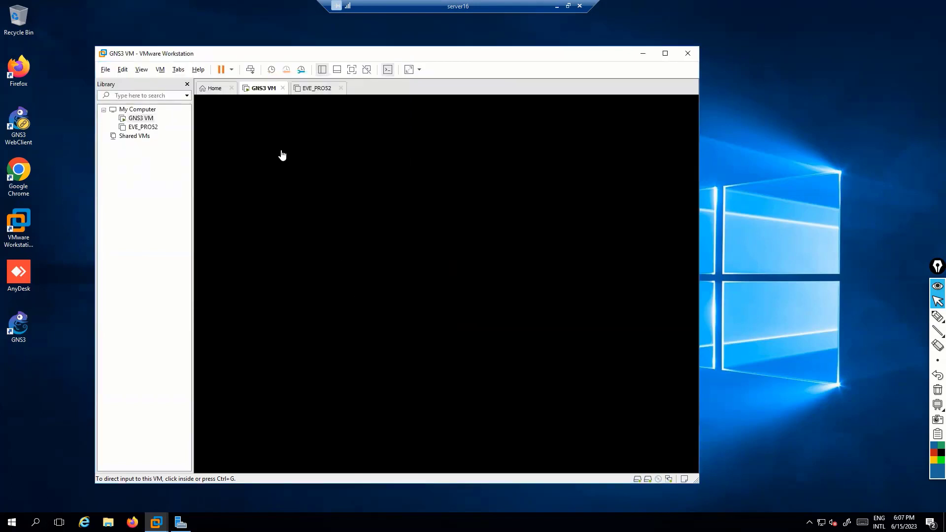
Step: Open the GNS3 VM's Settings and view its Network Adapter
key(ctrl+g)
key(ctrl+alt)
right_click(250, 91)
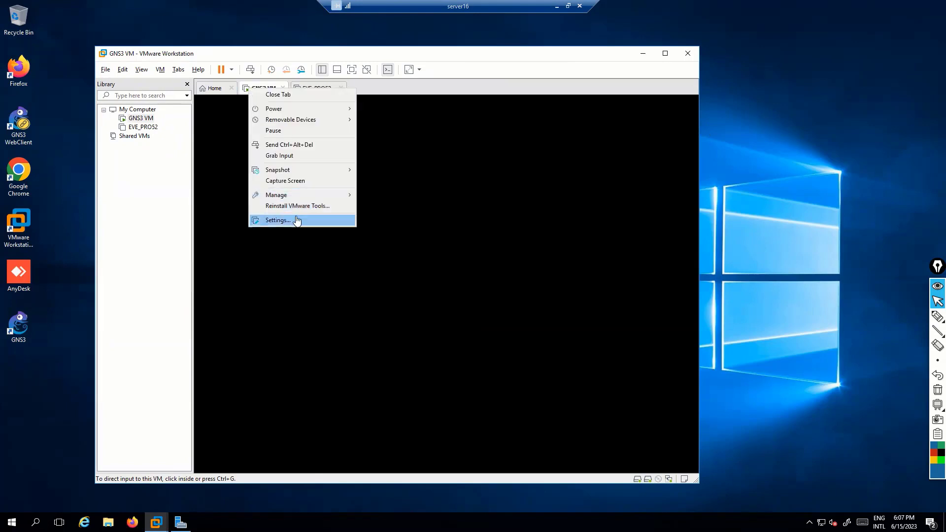
click(297, 220)
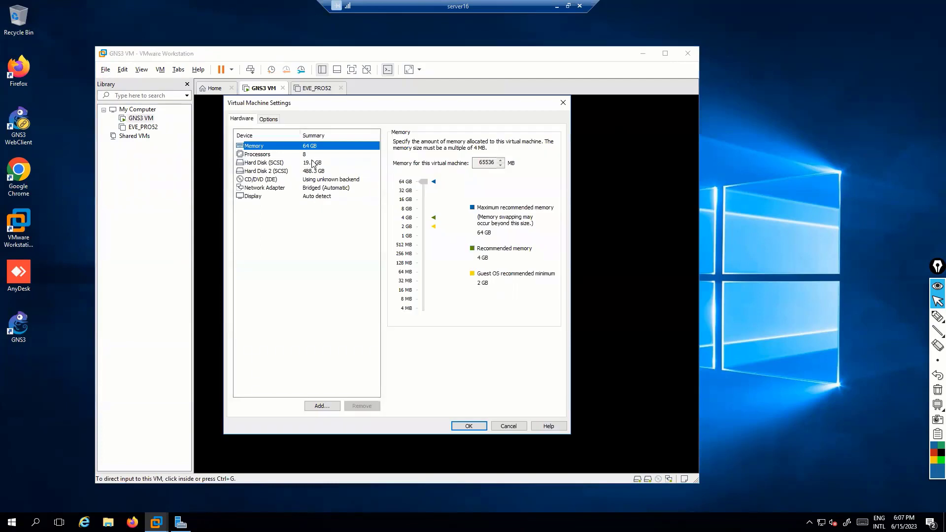
click(290, 188)
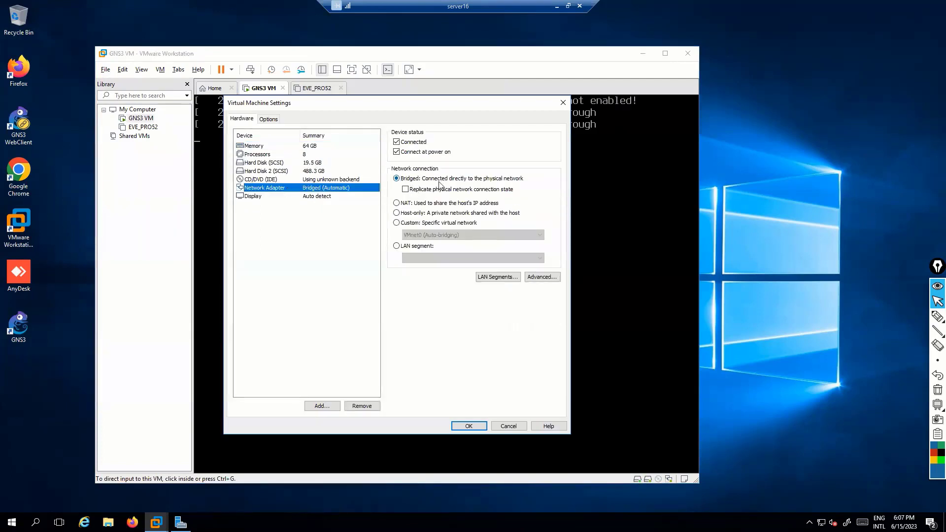
Step: Mark the Bridged network option with the screen pen, then close the settings unchanged
click(936, 318)
mouse_move(394, 189)
mouse_down()
mouse_move(491, 197)
mouse_move(546, 187)
mouse_move(447, 167)
mouse_move(390, 186)
mouse_move(400, 186)
mouse_up()
key(Escape)
mouse_move(935, 368)
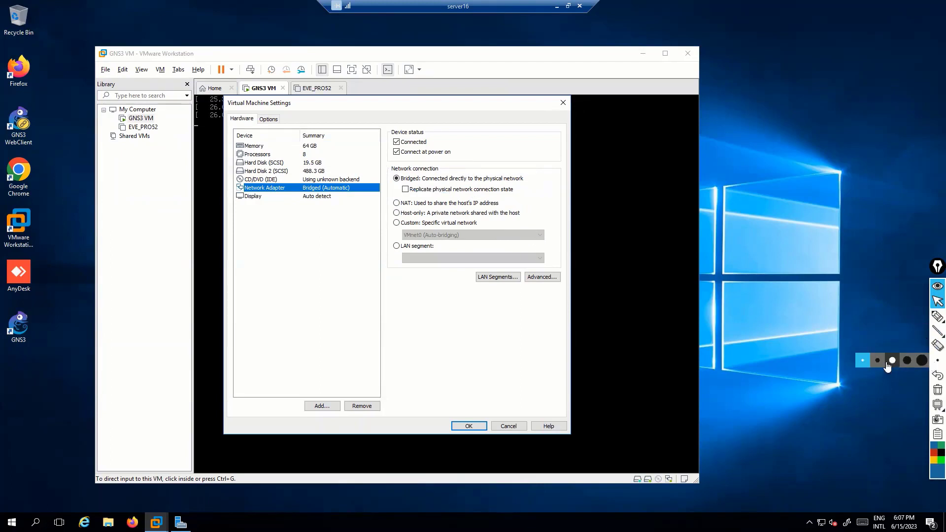
click(878, 360)
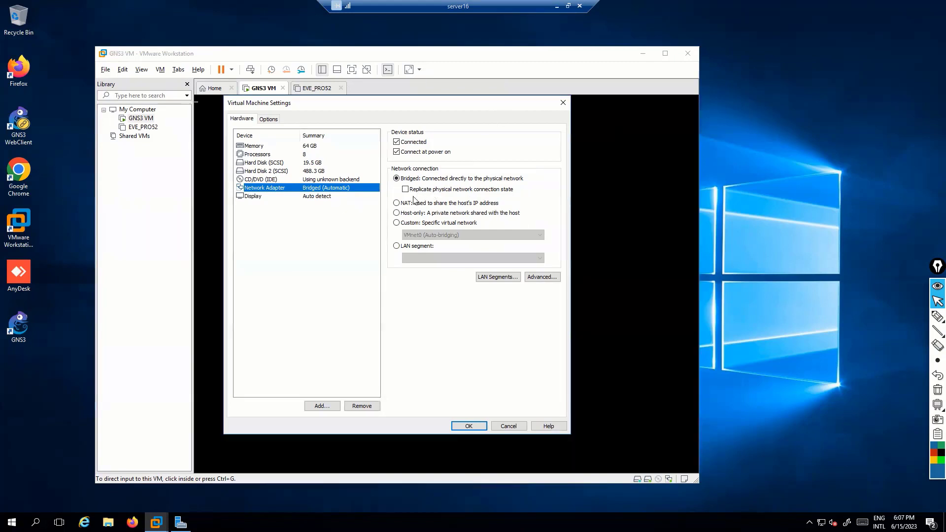
click(563, 103)
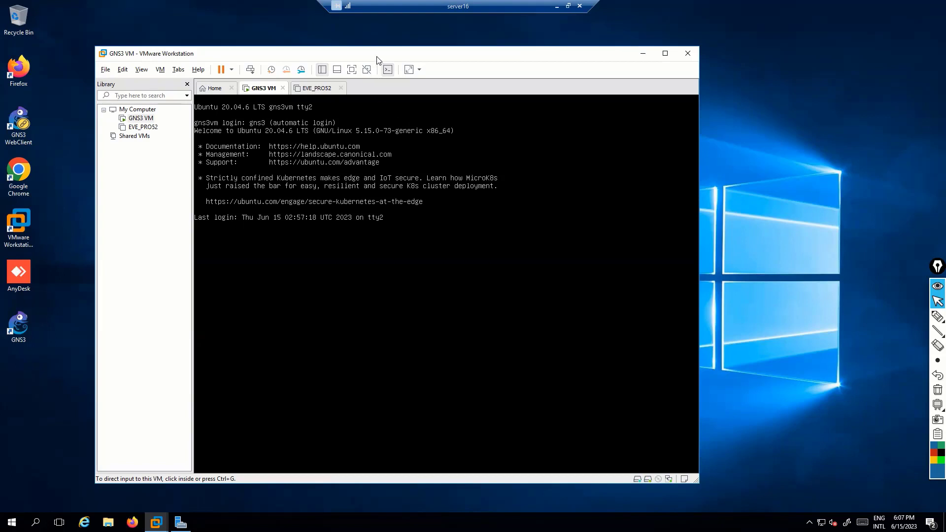
Step: Mark the IP 192.168.15.111 PORT 80 line and the gns3 password with the screen pen
drag(376, 60, 400, 60)
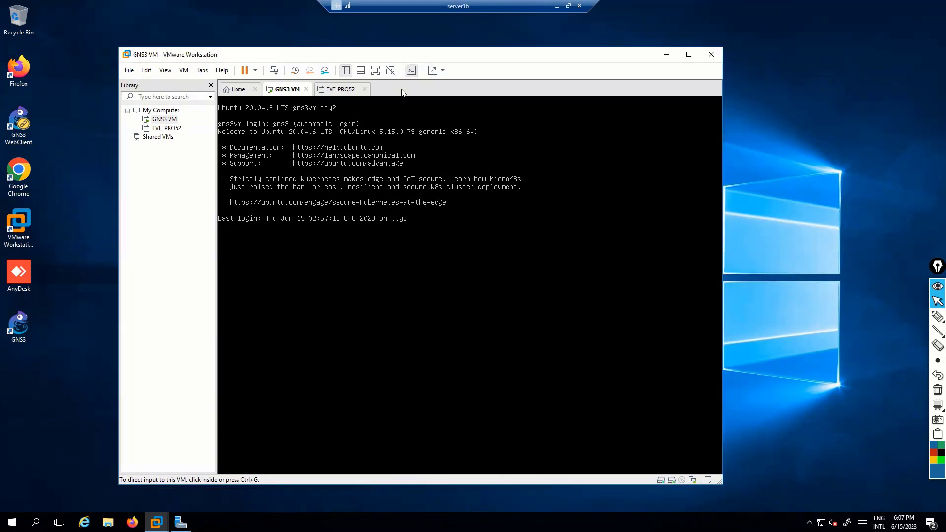
click(938, 316)
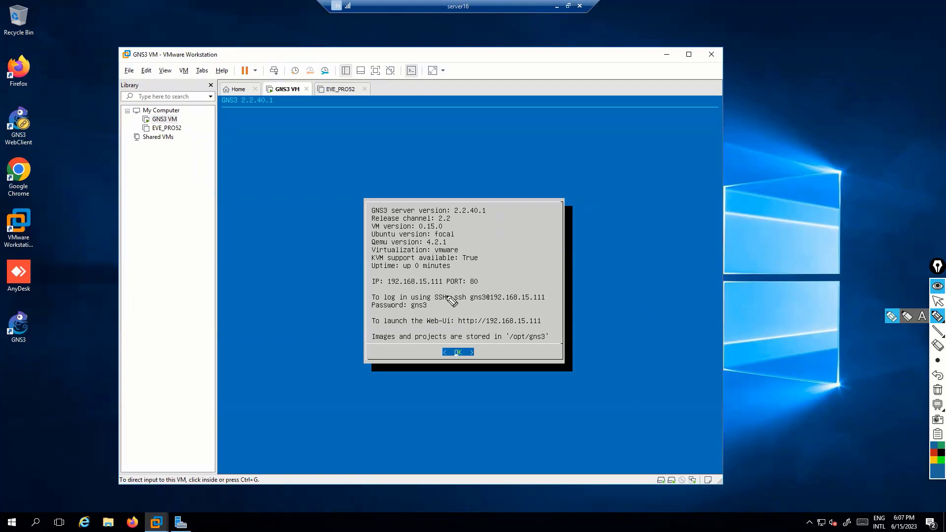
mouse_move(369, 291)
mouse_down()
mouse_move(481, 289)
mouse_move(484, 273)
mouse_move(356, 279)
mouse_move(387, 292)
mouse_up()
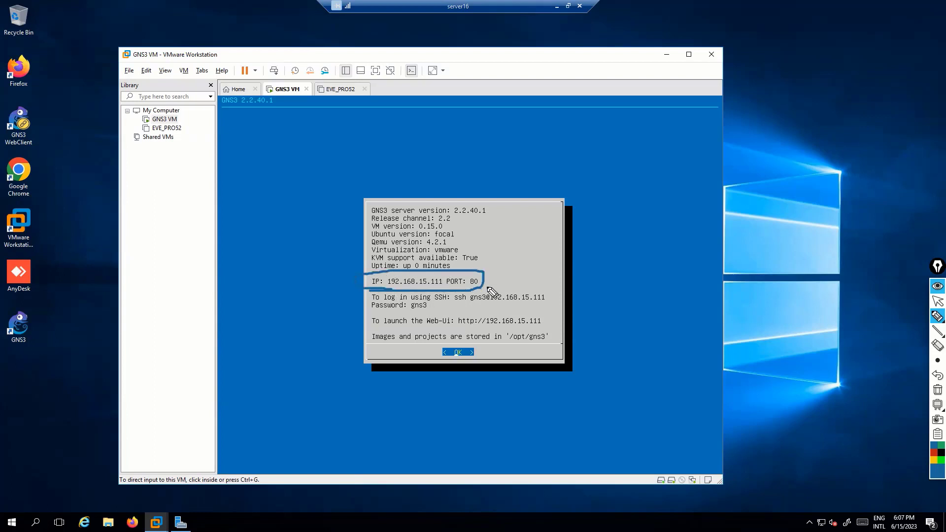
mouse_move(493, 291)
mouse_down()
mouse_move(513, 280)
mouse_move(504, 275)
mouse_move(505, 285)
mouse_up()
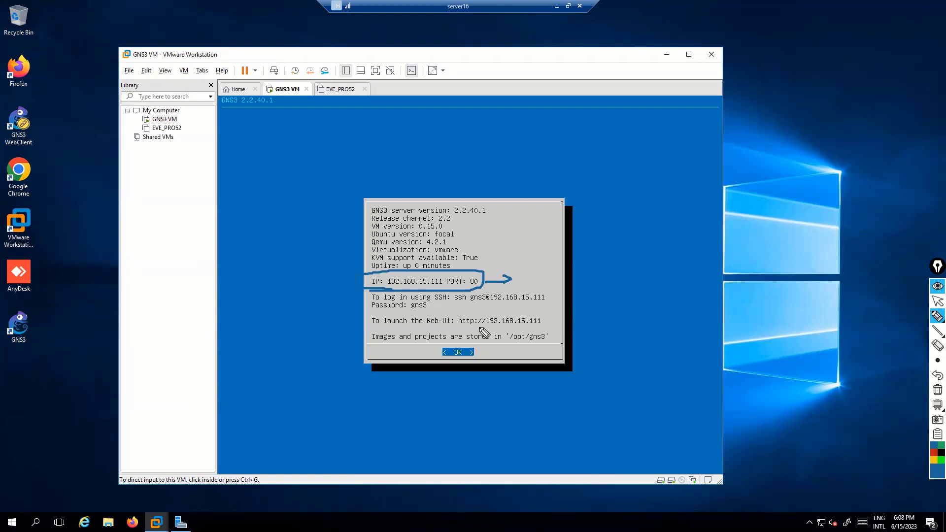
click(511, 342)
mouse_move(418, 323)
mouse_down()
mouse_move(433, 305)
mouse_move(406, 307)
mouse_move(422, 322)
mouse_move(438, 332)
mouse_up()
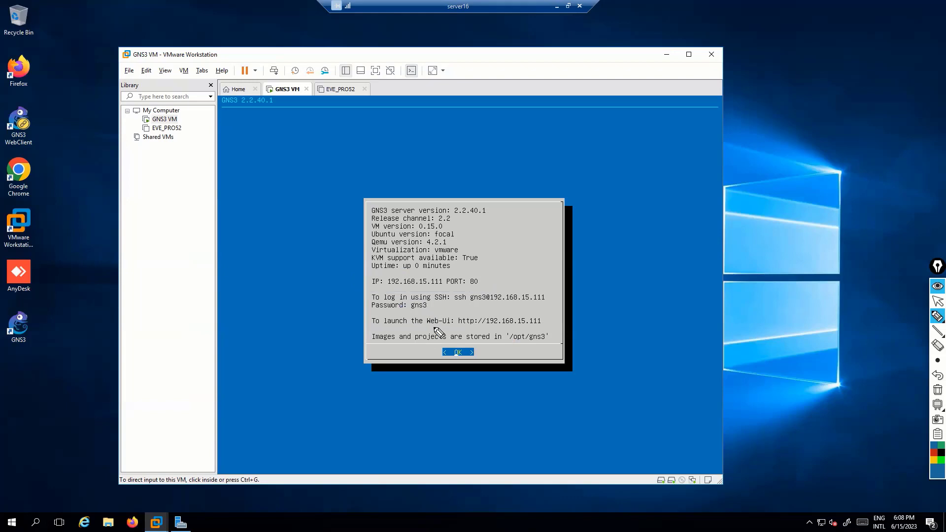
Step: Minimize the remote session, switch to GNS3, and circle the Servers Summary entry
click(569, 6)
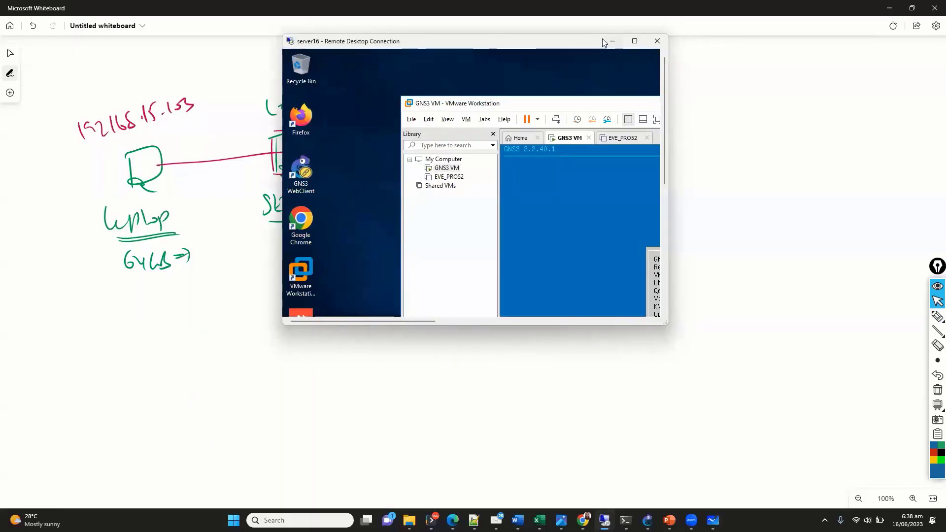
click(606, 41)
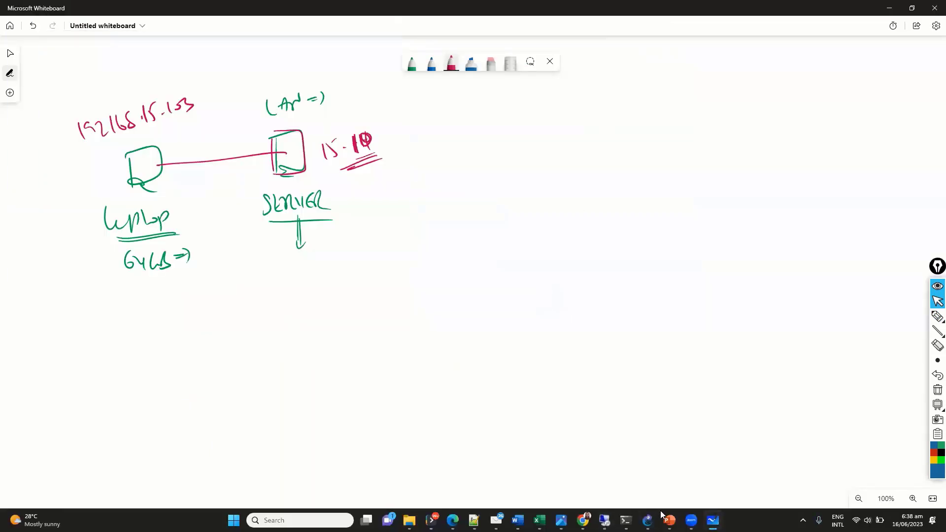
key(alt+Tab)
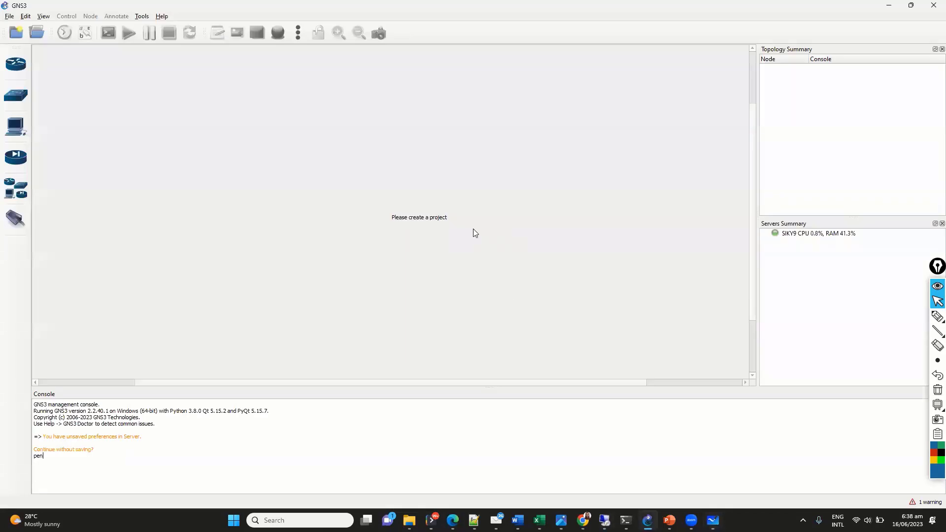
click(938, 317)
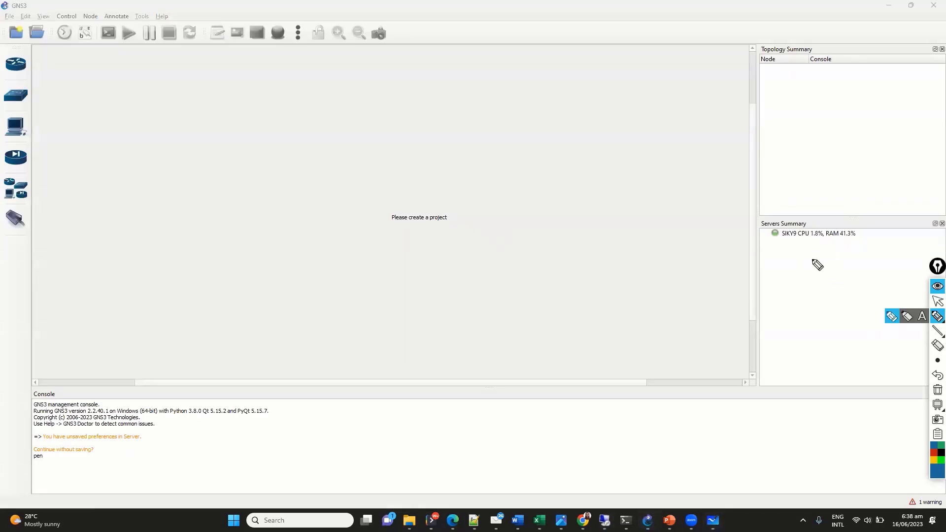
mouse_move(794, 252)
mouse_down()
mouse_move(855, 247)
mouse_move(843, 222)
mouse_move(750, 225)
mouse_up()
mouse_move(798, 258)
mouse_down()
mouse_move(793, 277)
mouse_move(816, 279)
mouse_up()
key(ctrl+shift+1)
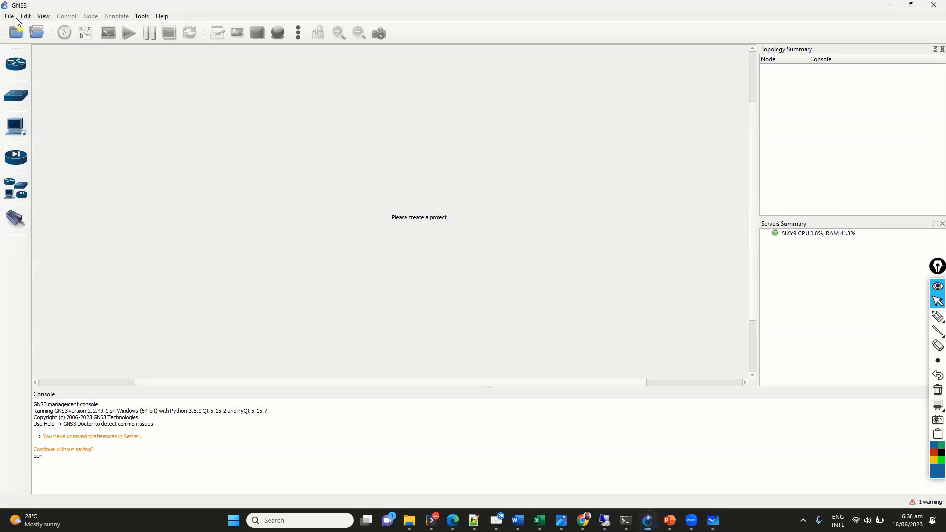
Step: Create a new blank project named untitled111 instead of overwriting untitled; show the Routers list
click(10, 18)
click(22, 26)
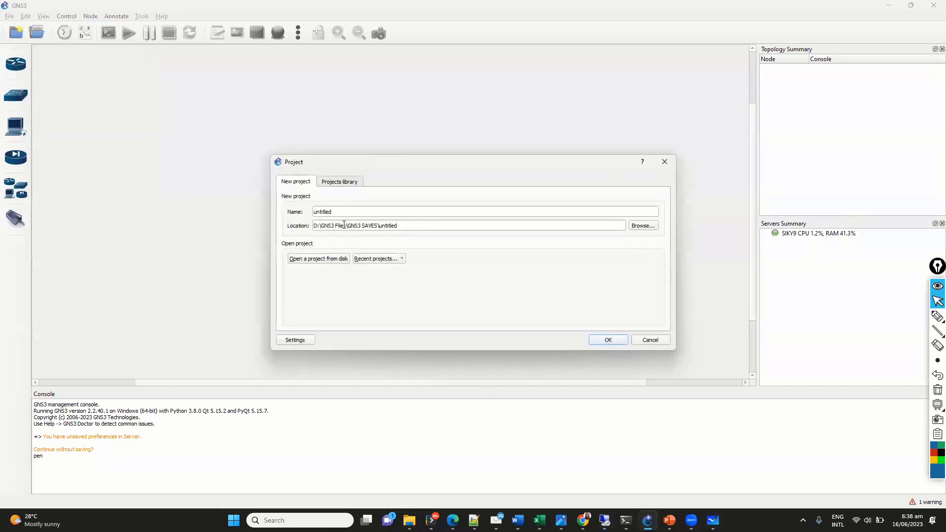
click(607, 341)
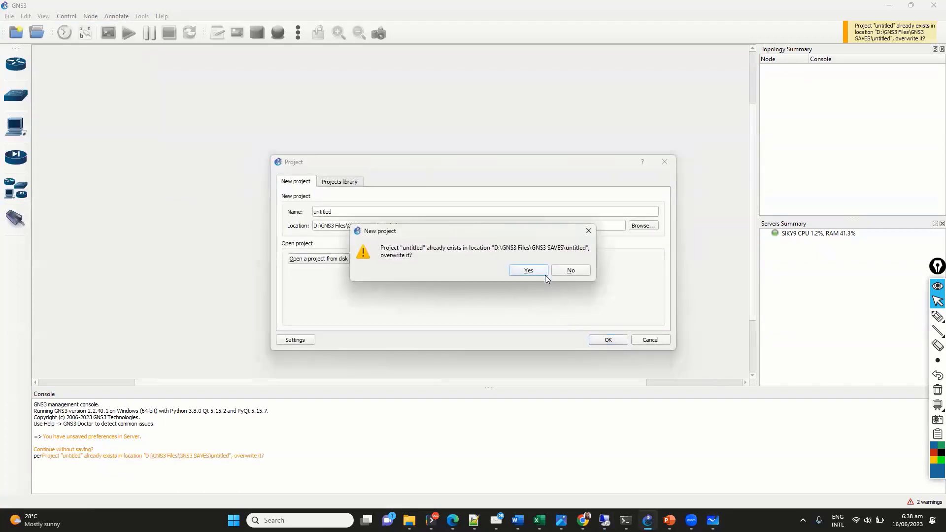
click(570, 270)
text(111)
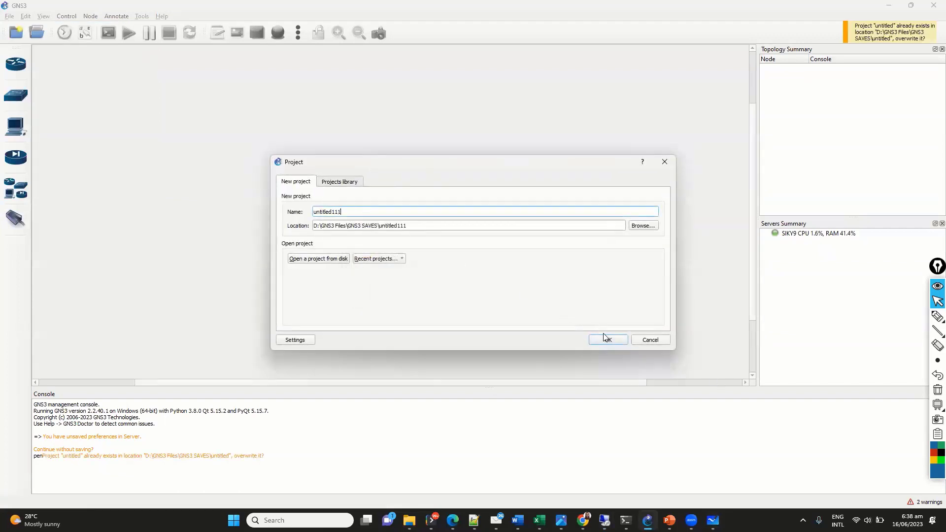
click(598, 339)
click(23, 73)
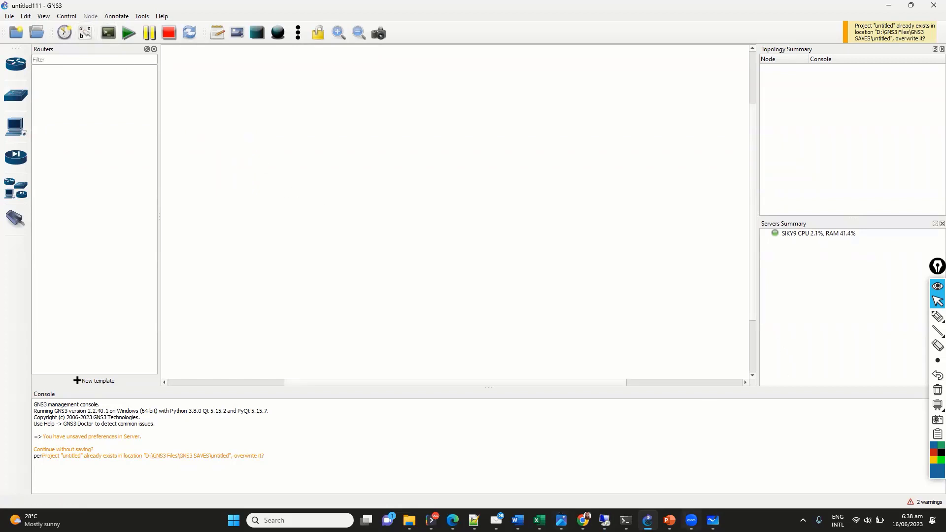
Step: Cross out 64GB under the laptop, write 16GB, and circle the laptop notes
click(713, 520)
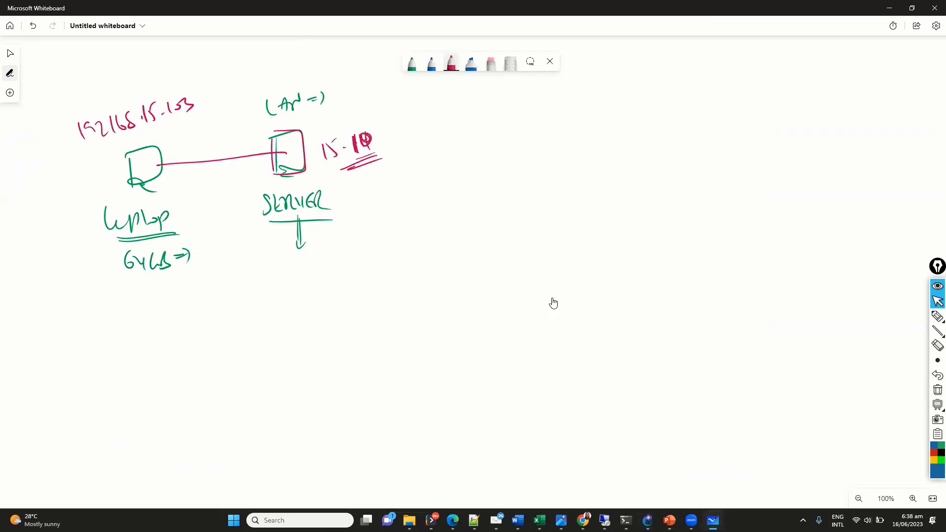
click(432, 63)
mouse_move(127, 261)
mouse_down()
mouse_move(161, 255)
mouse_move(127, 294)
mouse_up()
mouse_move(138, 276)
mouse_down()
mouse_move(134, 289)
mouse_move(155, 291)
mouse_up()
drag(158, 271, 168, 287)
click(412, 64)
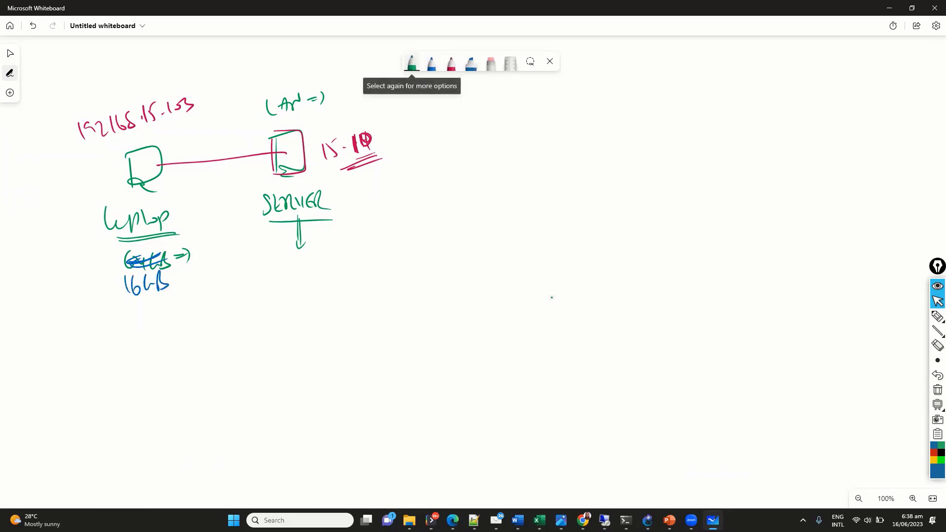
mouse_move(142, 193)
mouse_down()
mouse_move(169, 275)
mouse_move(143, 195)
mouse_up()
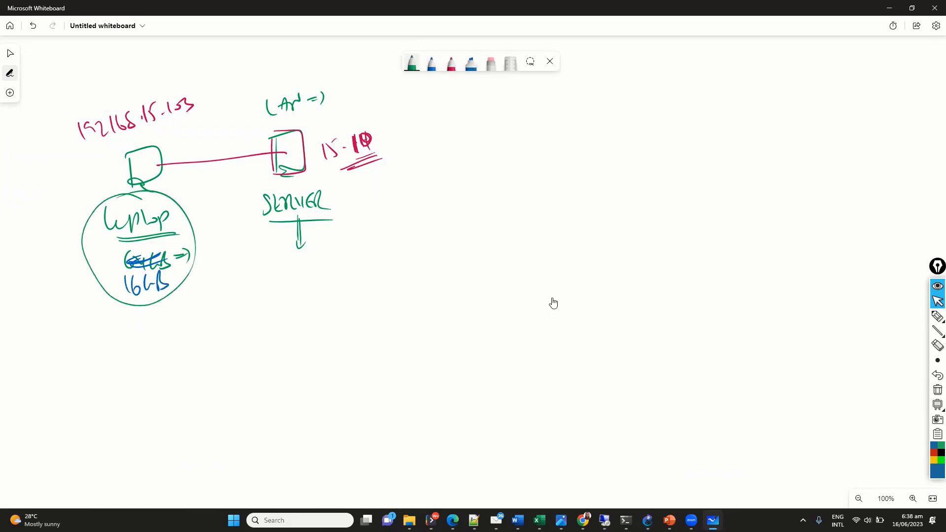
click(431, 63)
Step: Draw an arrow from SERVER to an underlined Gns3vm label
mouse_move(334, 203)
mouse_down()
mouse_move(393, 202)
mouse_move(380, 210)
mouse_up()
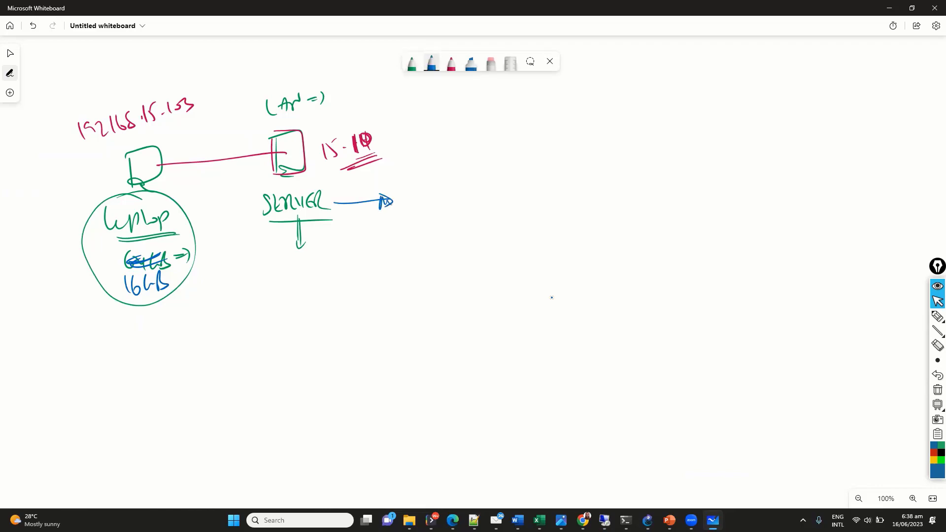
drag(434, 213, 454, 229)
mouse_move(466, 216)
mouse_down()
mouse_move(457, 229)
mouse_move(491, 218)
mouse_up()
drag(498, 230, 514, 230)
drag(528, 224, 541, 222)
drag(529, 228, 535, 230)
drag(448, 245, 515, 242)
Step: List IOU, 8Gb, FP and ISE under a bracketed heading beside Gns3vm, then circle Gns3vm
drag(578, 207, 578, 224)
drag(569, 209, 585, 208)
mouse_move(566, 228)
mouse_down()
mouse_move(608, 214)
mouse_move(613, 237)
mouse_up()
drag(633, 208, 640, 223)
mouse_move(643, 211)
mouse_down()
mouse_move(663, 237)
mouse_move(693, 217)
mouse_up()
drag(701, 214, 700, 225)
mouse_move(701, 211)
mouse_down()
mouse_move(712, 235)
mouse_move(734, 210)
mouse_up()
drag(724, 224, 734, 222)
drag(743, 211, 737, 222)
drag(747, 210, 762, 237)
drag(608, 179, 599, 195)
mouse_move(612, 178)
mouse_down()
mouse_move(607, 189)
mouse_move(642, 191)
mouse_up()
drag(644, 191, 654, 183)
drag(554, 175, 567, 243)
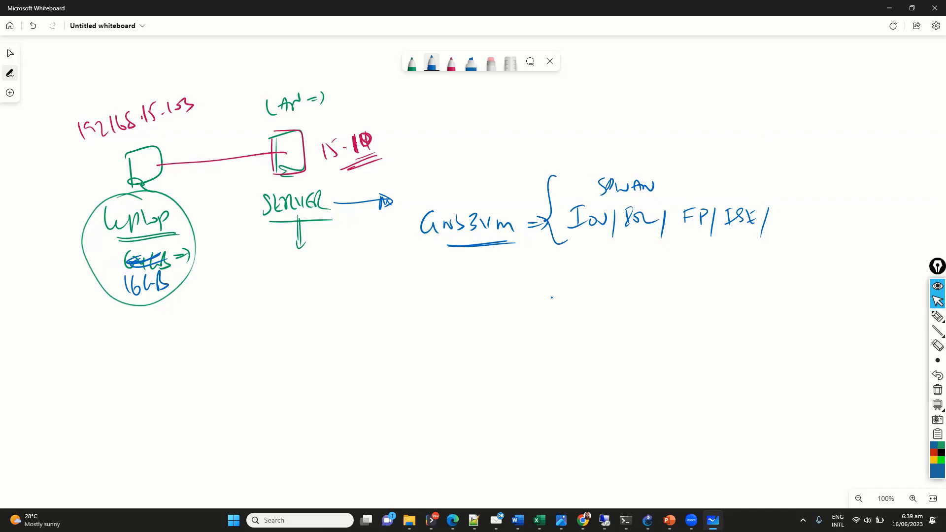
drag(489, 240, 491, 272)
drag(495, 247, 492, 274)
mouse_move(478, 189)
mouse_down()
mouse_move(407, 209)
mouse_move(515, 221)
mouse_up()
Step: Write localCPU ⇒ Gns3vm below the laptop with arrow markers
drag(123, 300, 125, 337)
mouse_move(120, 328)
mouse_down()
mouse_move(131, 327)
mouse_move(97, 367)
mouse_up()
mouse_move(108, 356)
mouse_down()
mouse_move(105, 364)
mouse_move(140, 367)
mouse_up()
mouse_move(151, 366)
mouse_down()
mouse_move(154, 352)
mouse_move(171, 355)
mouse_up()
drag(181, 356, 194, 356)
drag(181, 362, 238, 349)
drag(246, 338, 242, 356)
mouse_move(253, 340)
mouse_down()
mouse_move(255, 359)
mouse_move(276, 345)
mouse_up()
drag(279, 361, 295, 361)
drag(65, 361, 76, 361)
drag(64, 365, 75, 369)
drag(66, 389, 79, 394)
drag(74, 387, 75, 400)
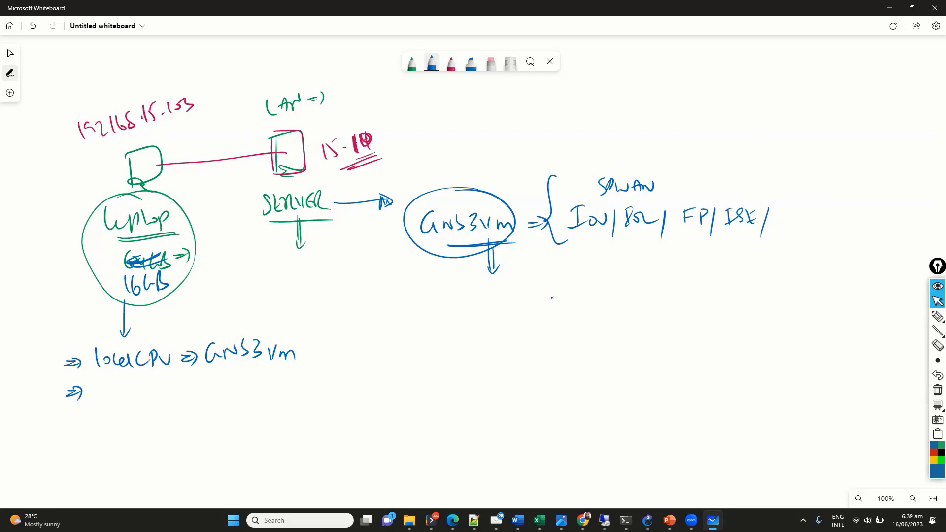
key(alt+Tab)
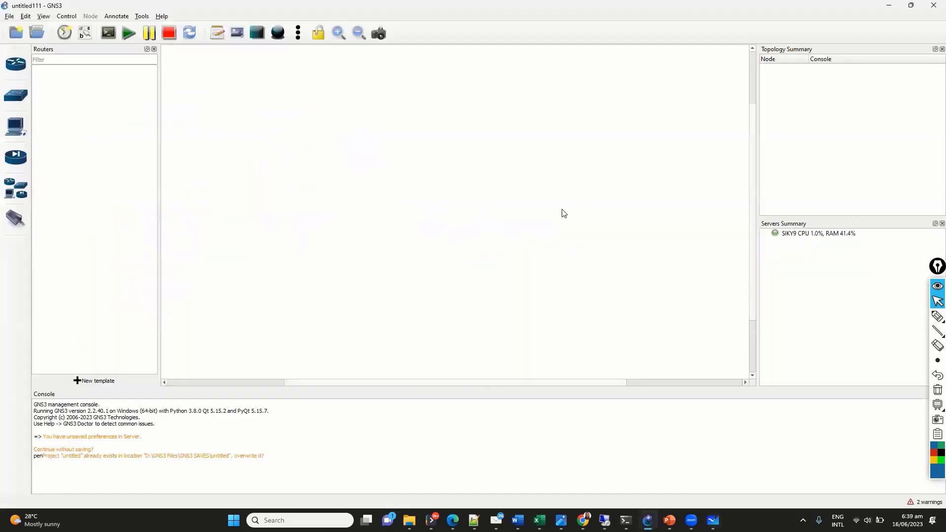
Step: Enable the GNS3 VM in Preferences, leaving RAM at 2048 MB
click(26, 17)
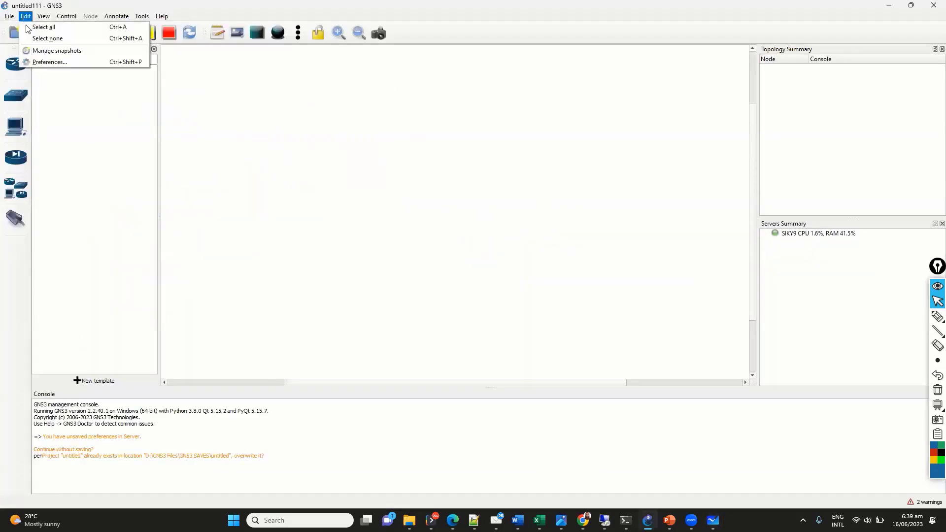
click(49, 61)
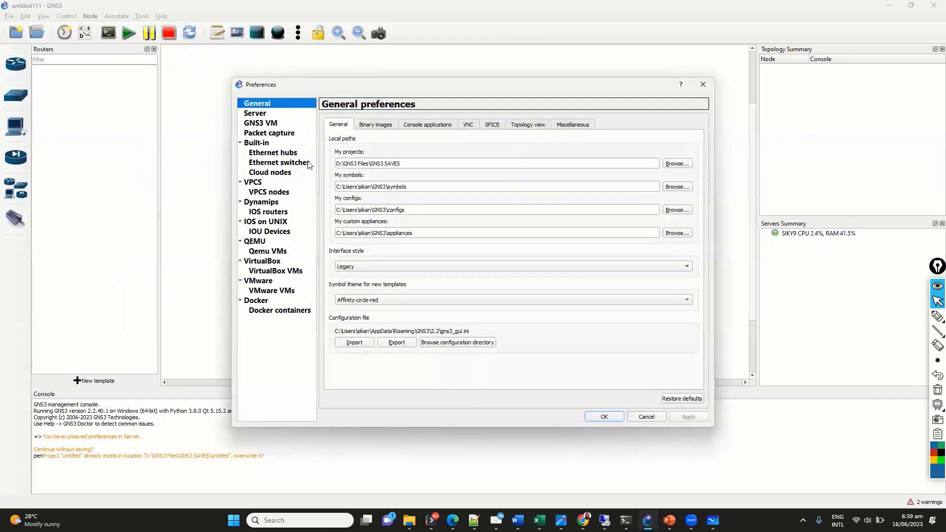
click(272, 125)
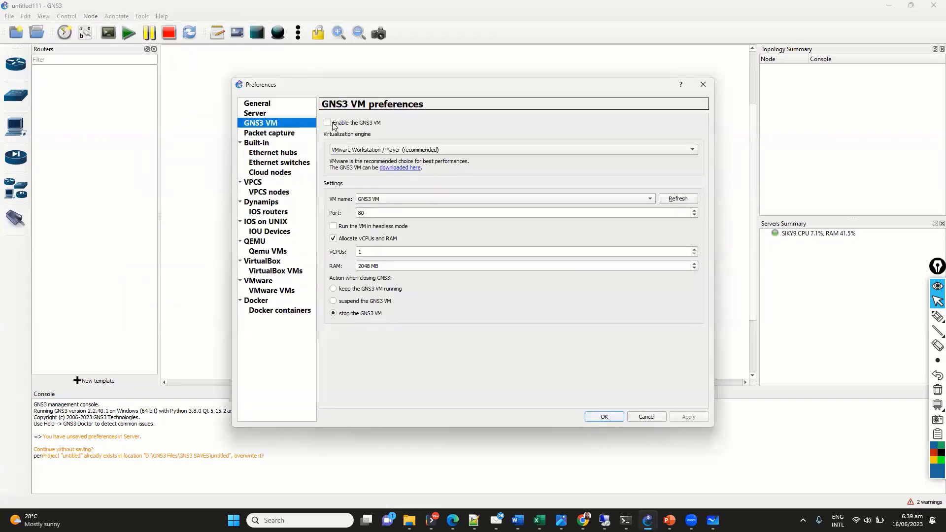
click(328, 122)
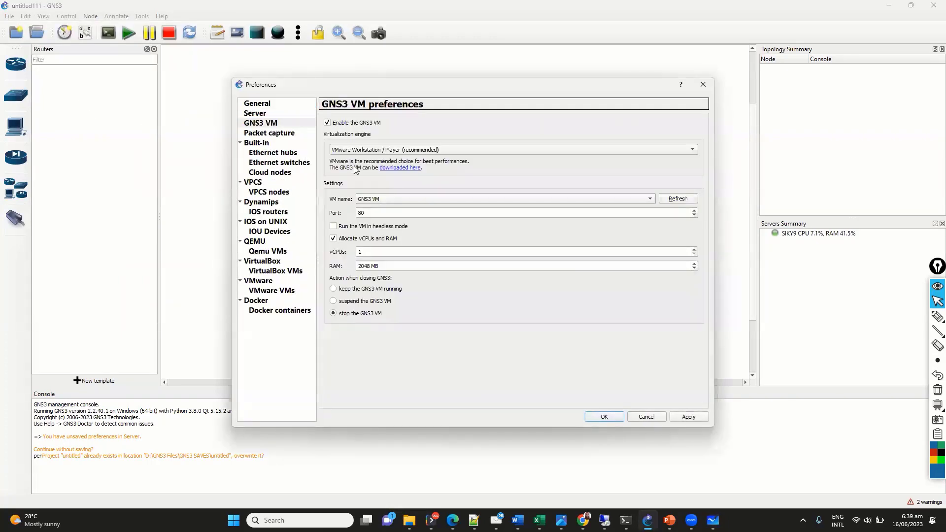
drag(390, 266, 340, 268)
click(362, 265)
text(0)
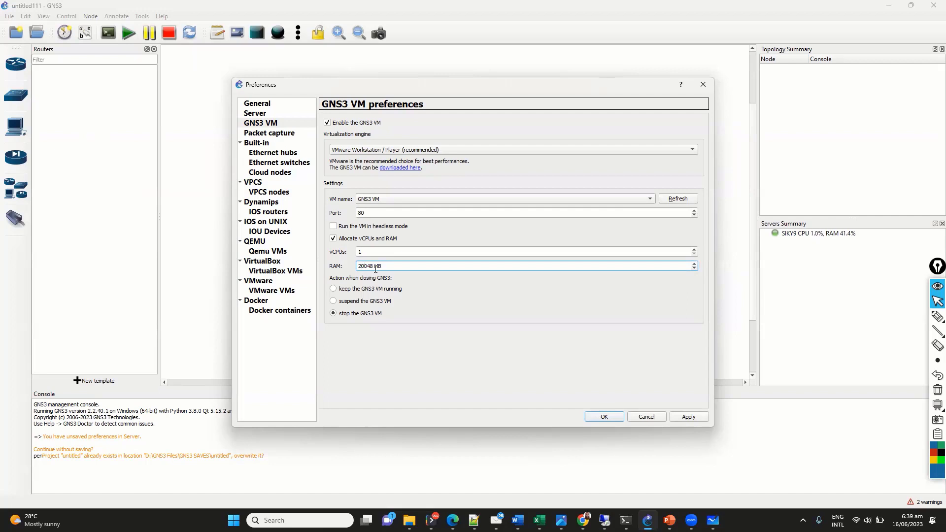
key(BackSpace)
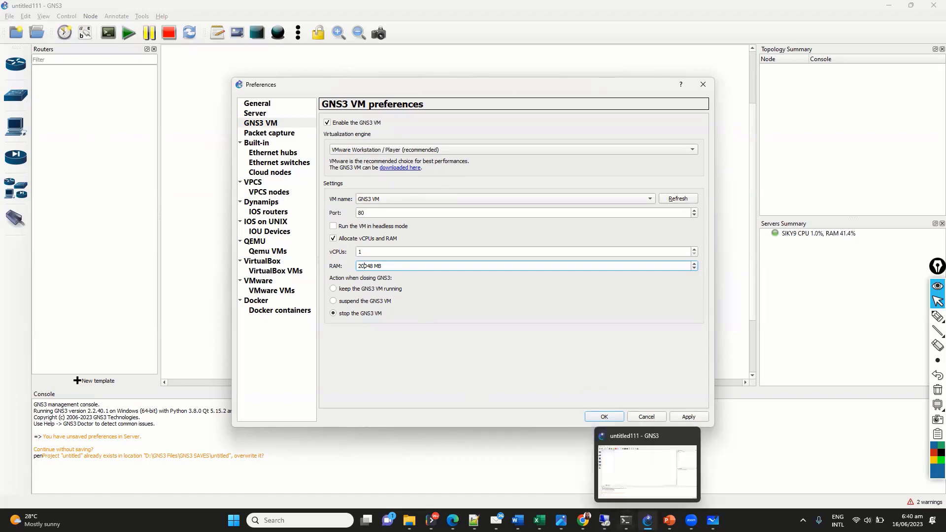
Step: Launch VMware Workstation Pro from a Start search for 'vmware'
key(super)
text(vmware)
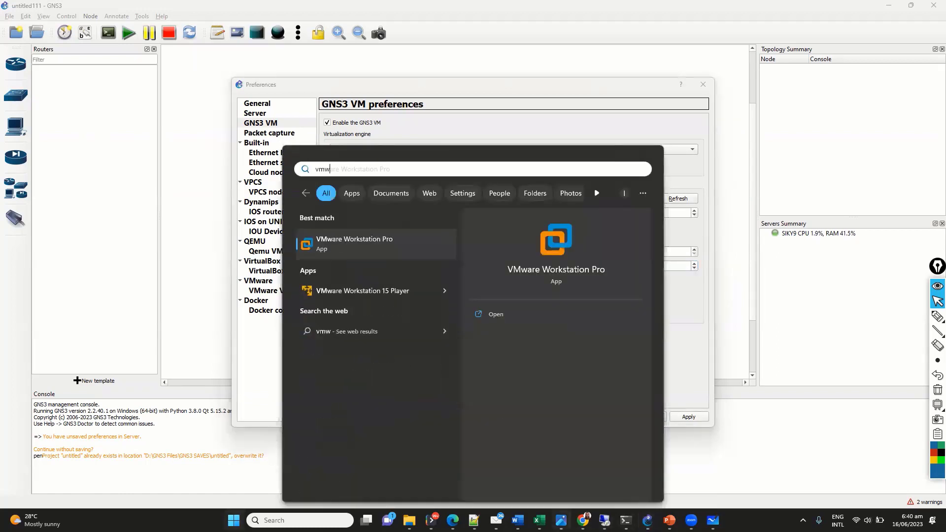
click(378, 245)
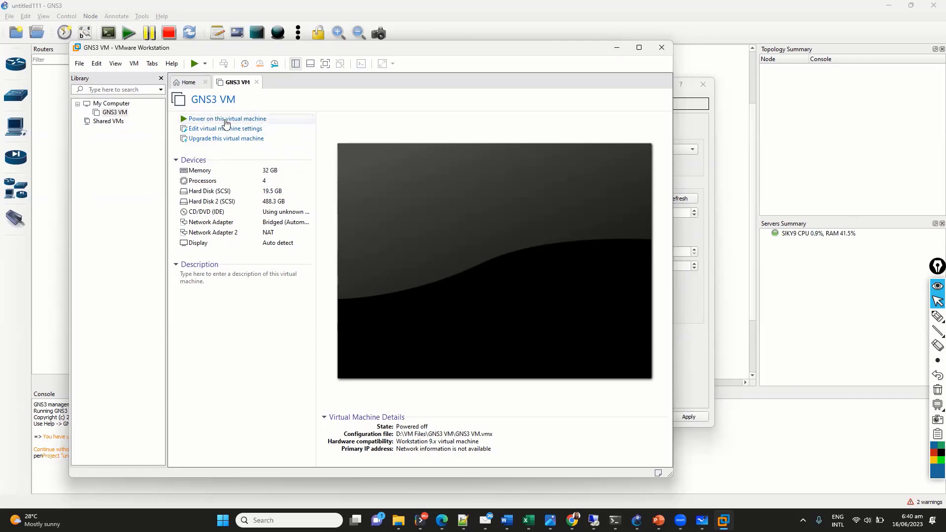
Step: Close VMware and bring up the Remote servers list in GNS3's server preferences
click(662, 47)
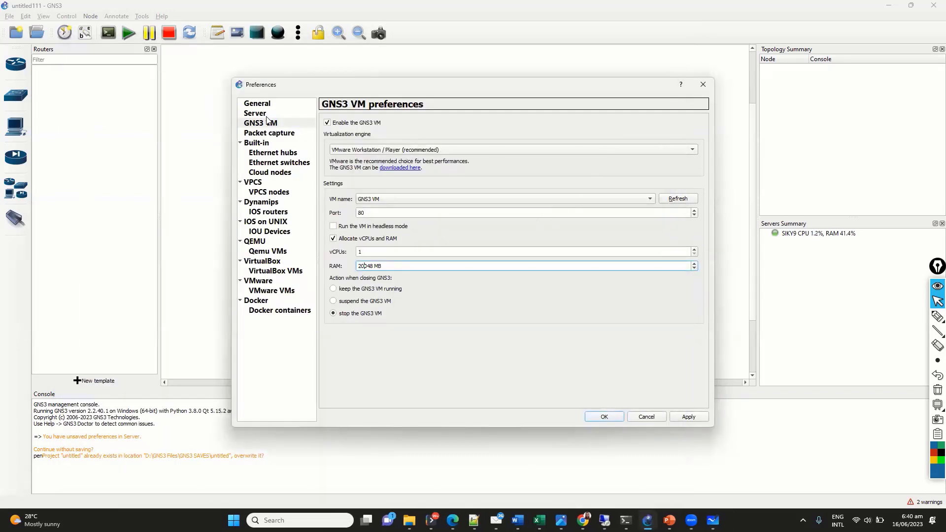
click(266, 122)
click(259, 113)
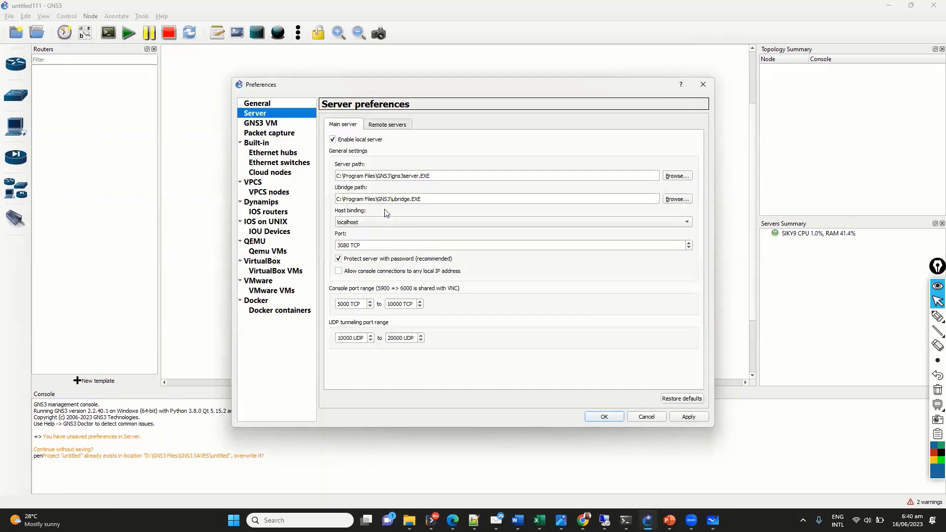
click(272, 127)
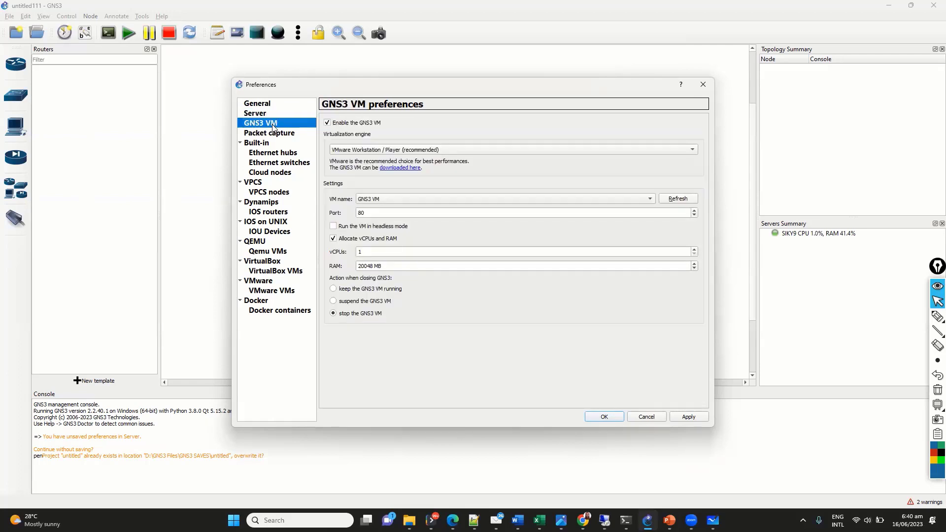
click(265, 113)
click(394, 127)
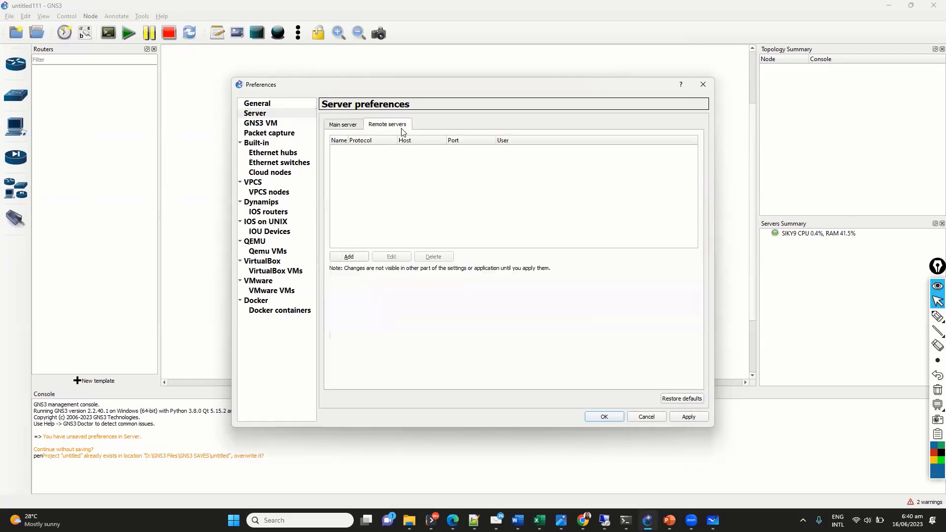
Step: Add a remote server named SERVER16 with host 192.168.15.111, checking the VM address via Remote Desktop
click(352, 257)
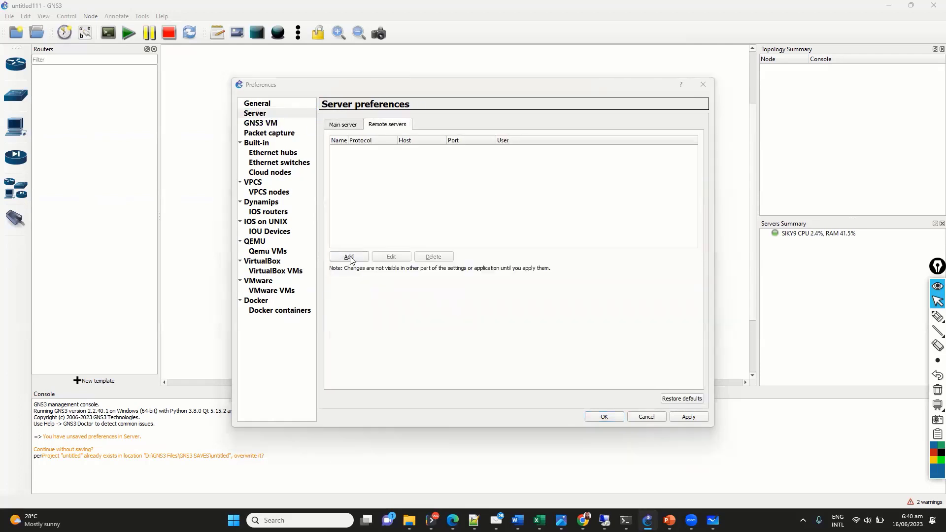
text(SERVER)
key(Tab)
key(Tab)
text(192.168.15.111)
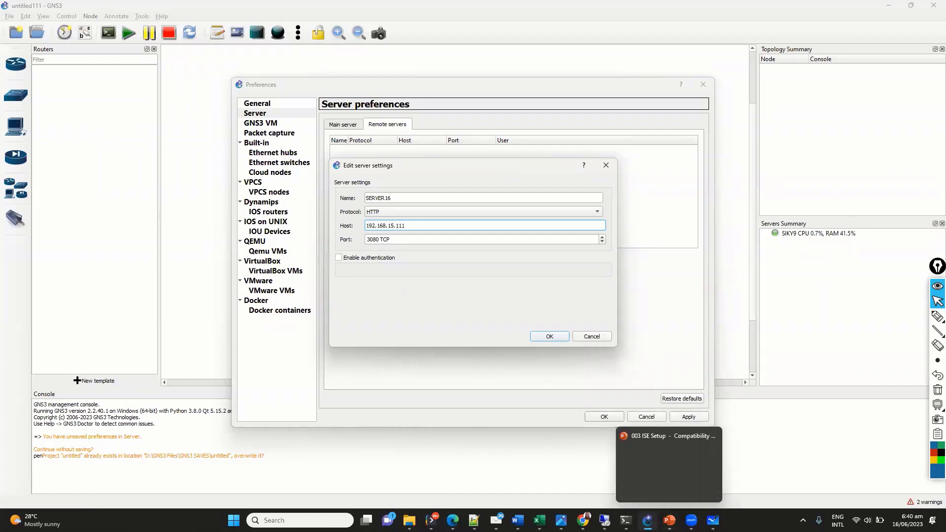
click(604, 520)
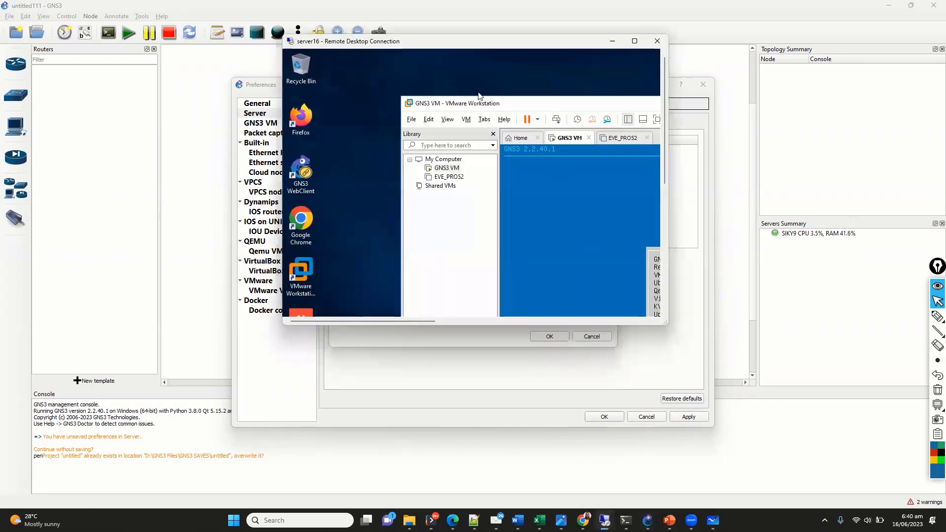
double_click(475, 48)
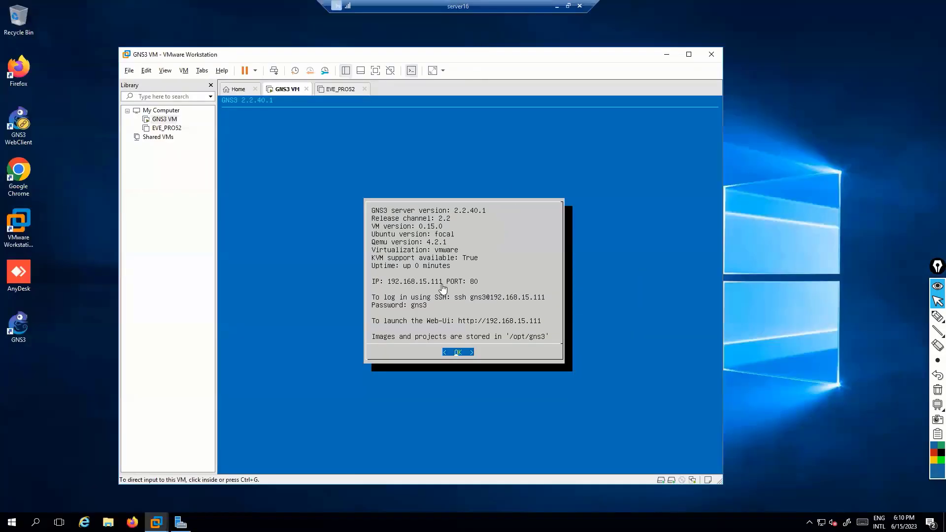
click(568, 6)
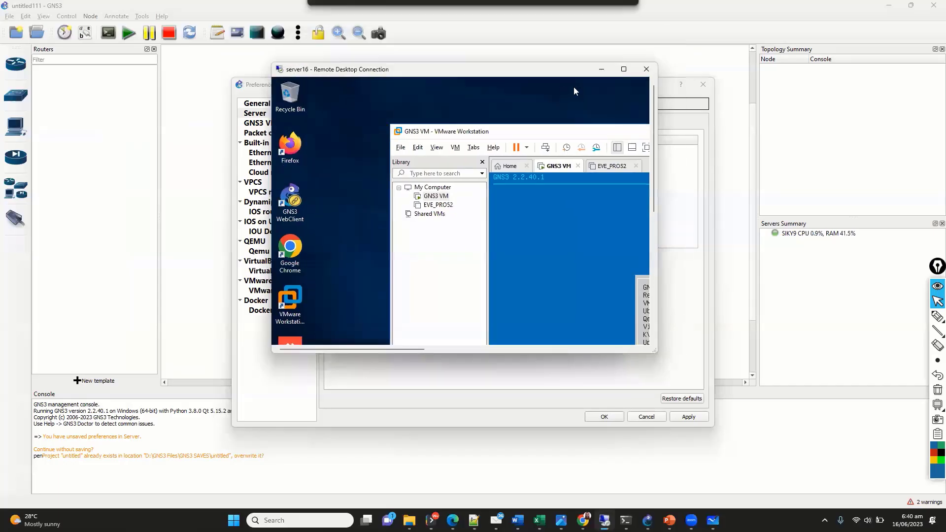
Step: Ping 192.168.15.111 from Command Prompt and confirm four replies with 0% loss
click(598, 67)
key(super)
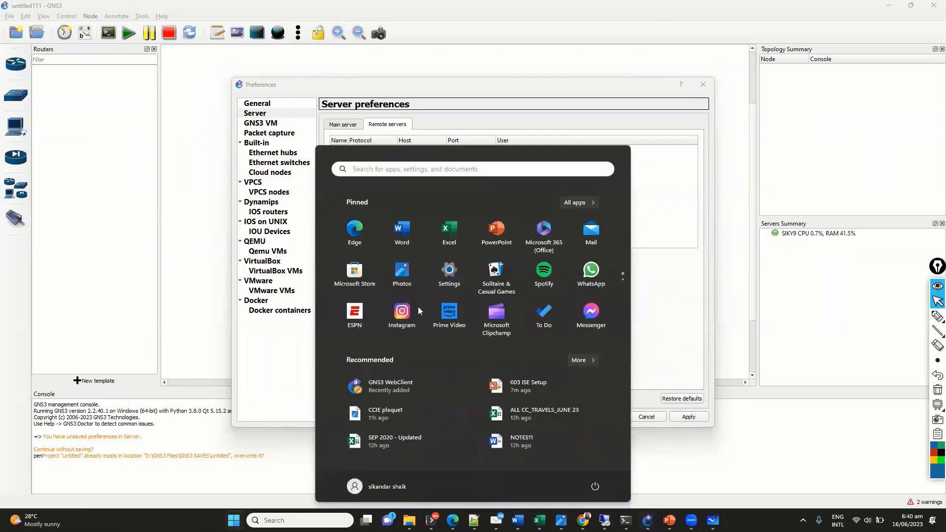
click(418, 307)
text(ping 192.168.15.111)
key(Return)
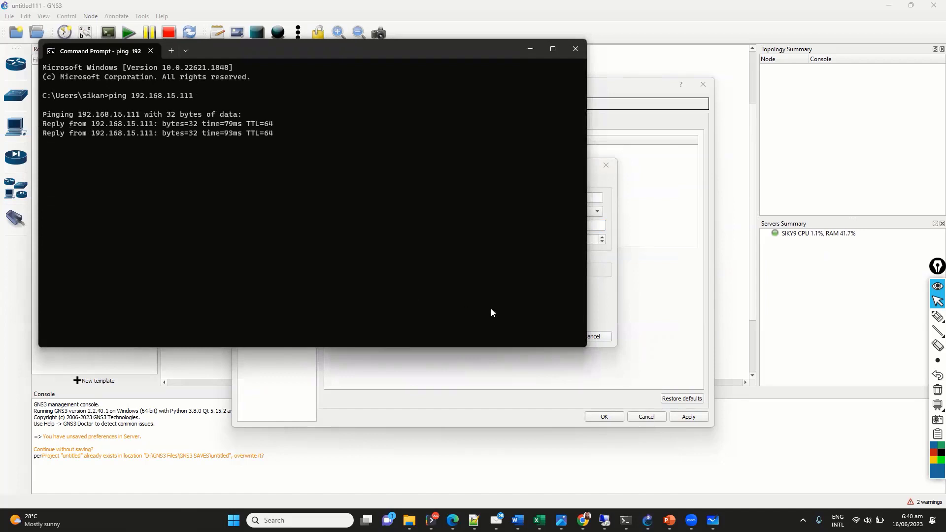
click(530, 50)
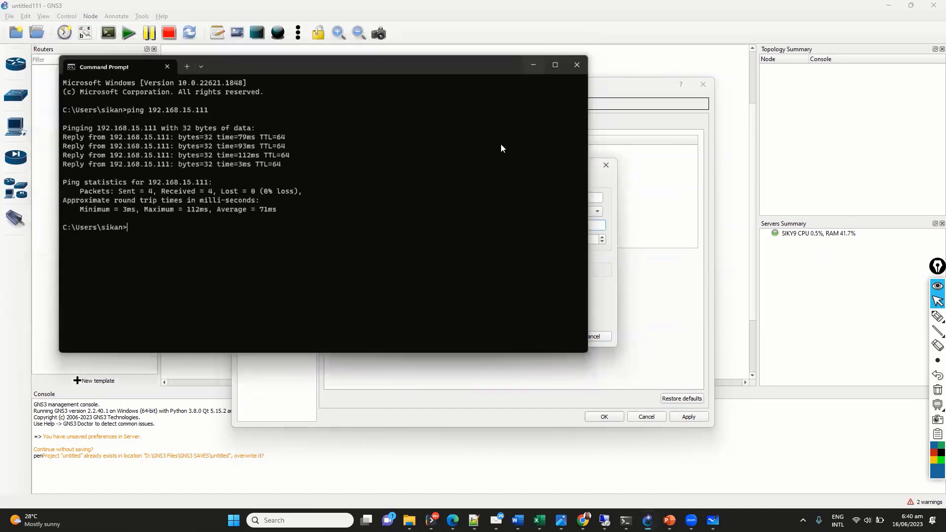
key(Tab)
Step: Set SERVER16's port to 80, enable authentication with user gns3 and a password, and apply
text(80)
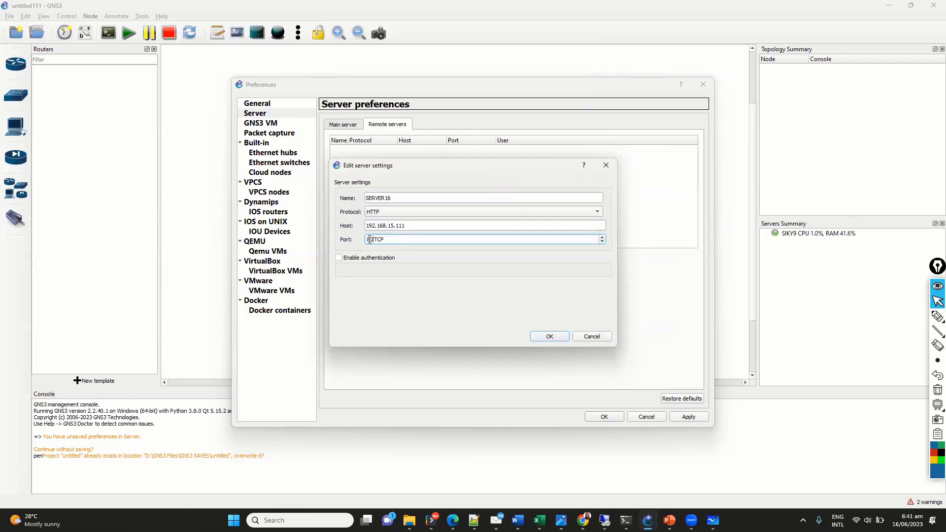
key(Tab)
click(339, 260)
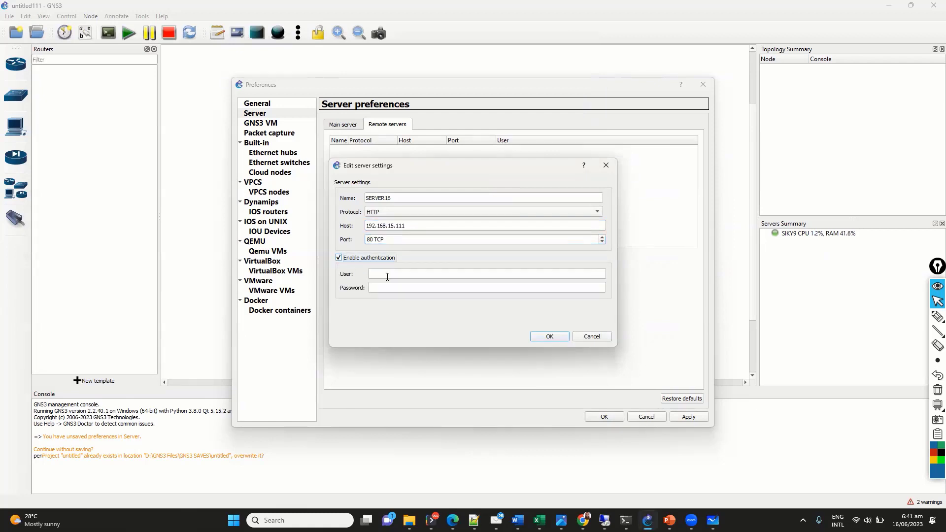
click(389, 275)
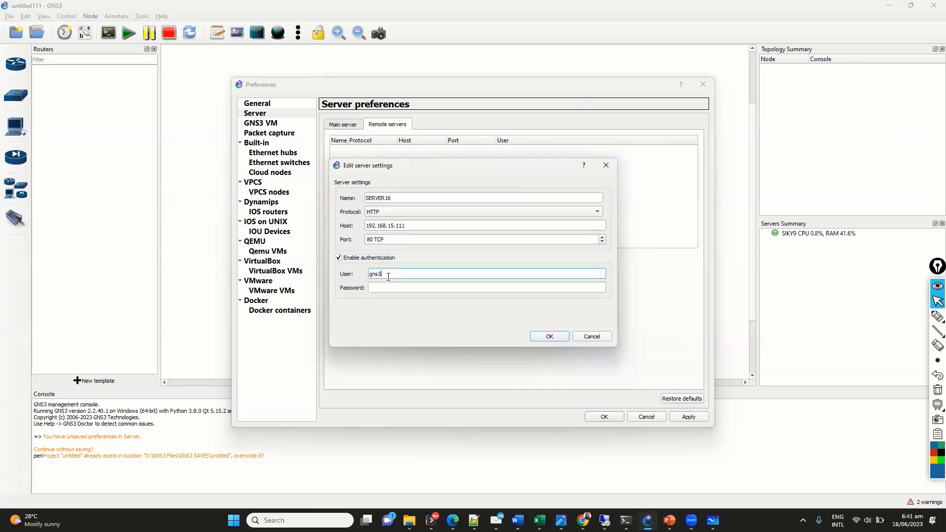
key(Tab)
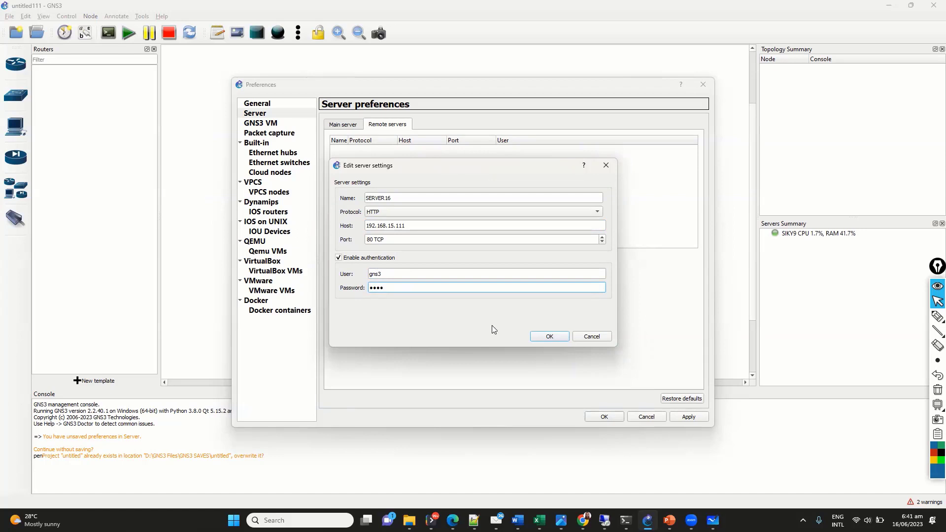
click(547, 338)
click(687, 415)
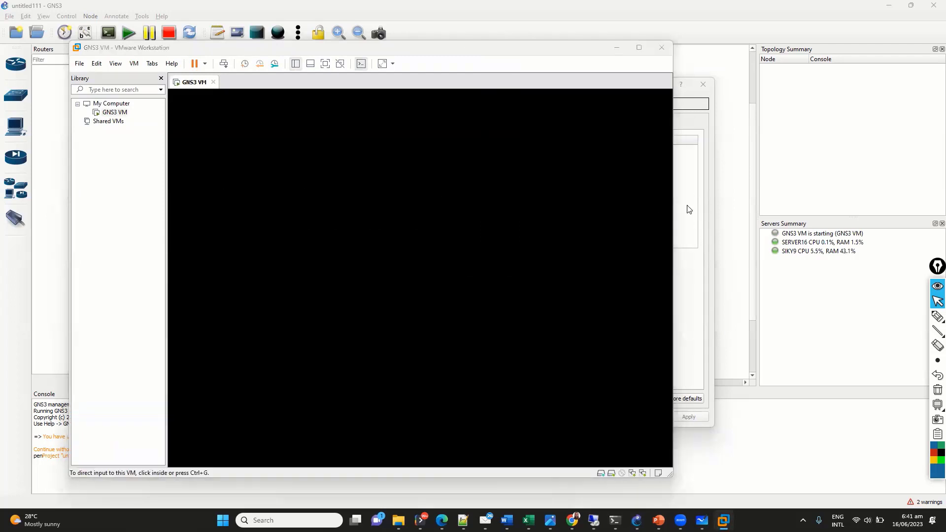
Step: Let the GNS3 VM boot in VMware, then return to Preferences waiting on localhost:3080
click(938, 316)
mouse_move(791, 248)
mouse_down()
mouse_move(879, 256)
mouse_move(896, 246)
mouse_move(888, 247)
mouse_up()
key(ctrl+alt+g)
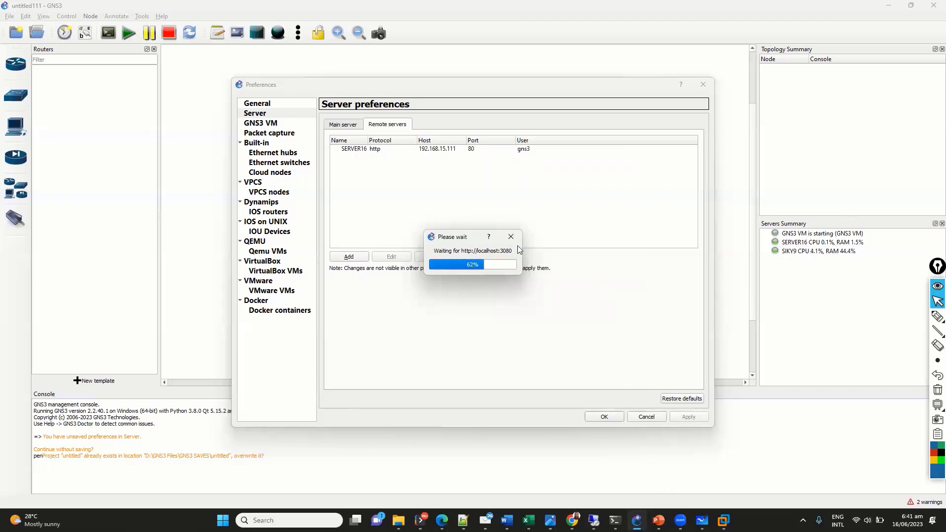
Step: Review the GNS3 VM page, close Preferences with OK, and toggle the Routers device panel
click(265, 120)
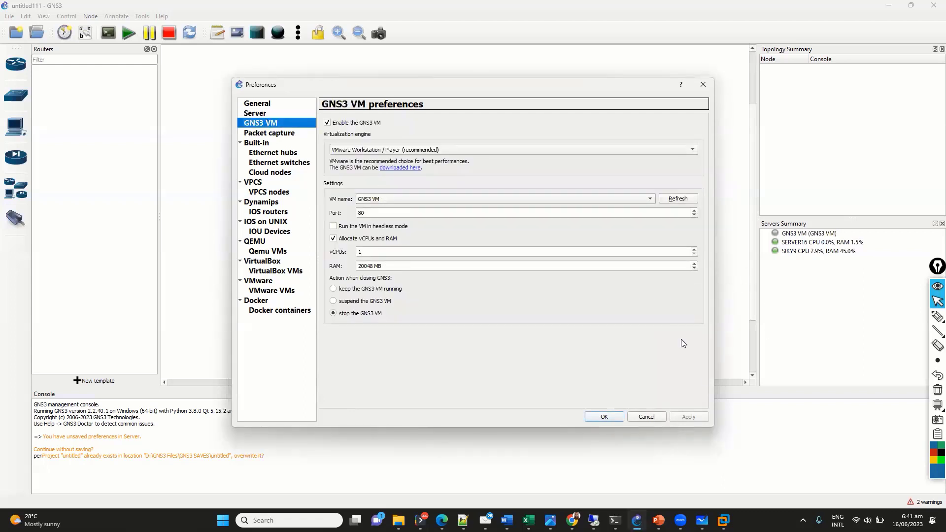
click(608, 419)
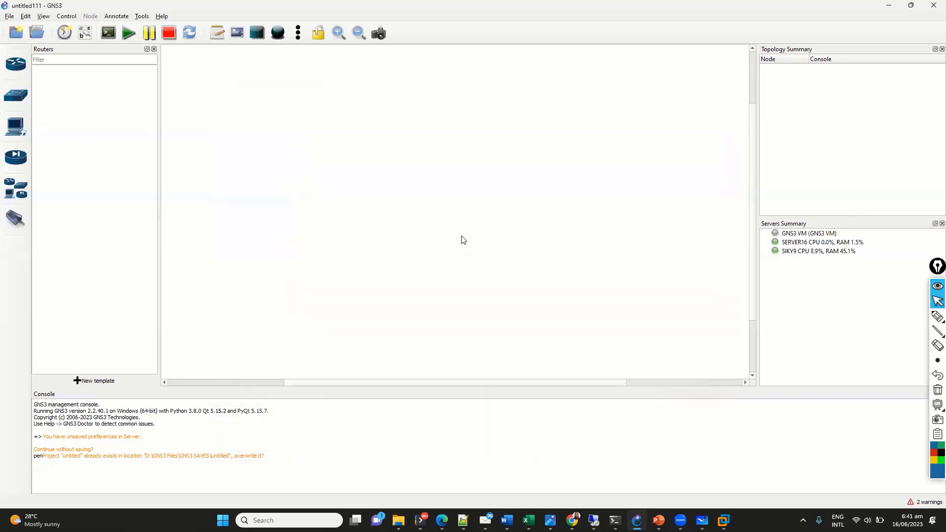
click(16, 65)
click(16, 65)
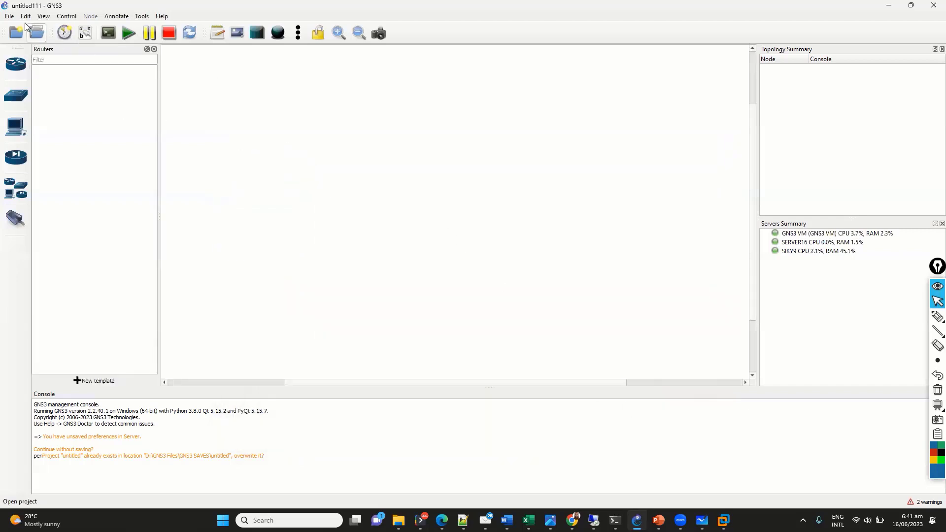
click(10, 16)
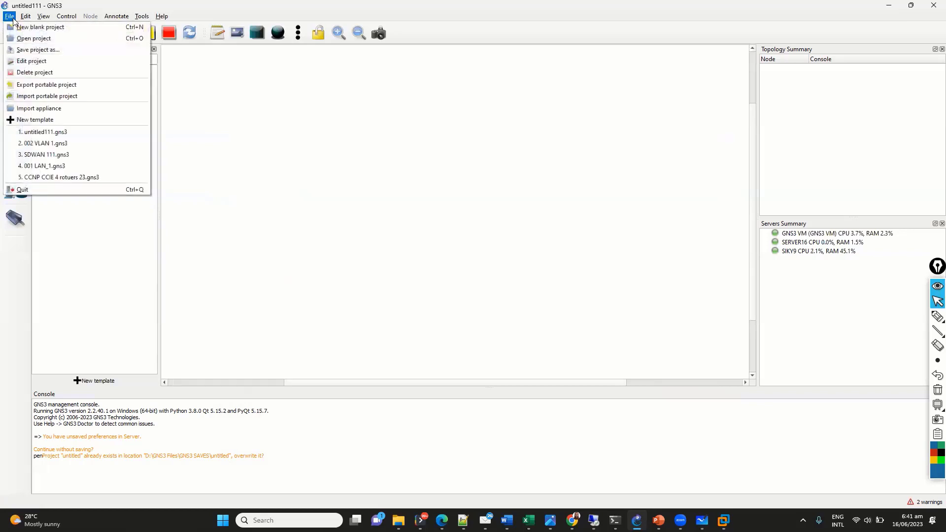
Step: Import the cisco-iosv appliance file from Downloads via File > Import appliance
click(69, 109)
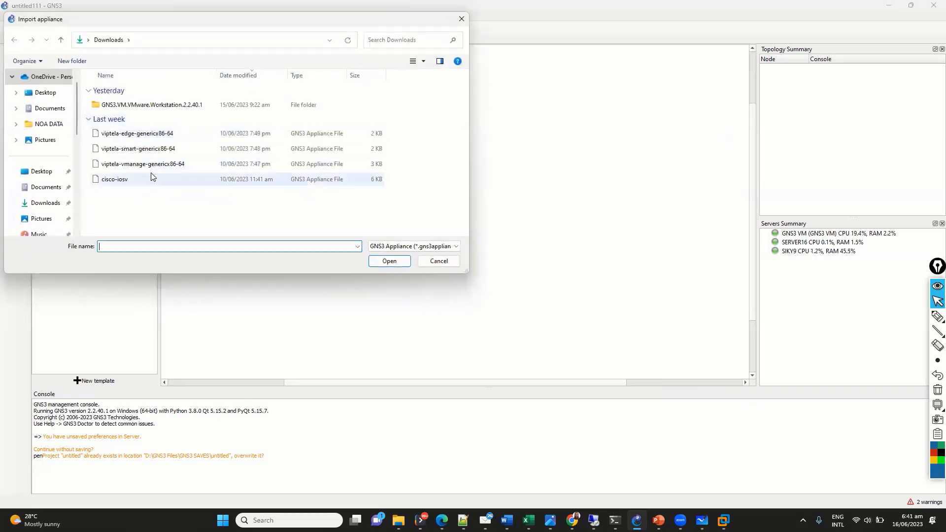
double_click(141, 181)
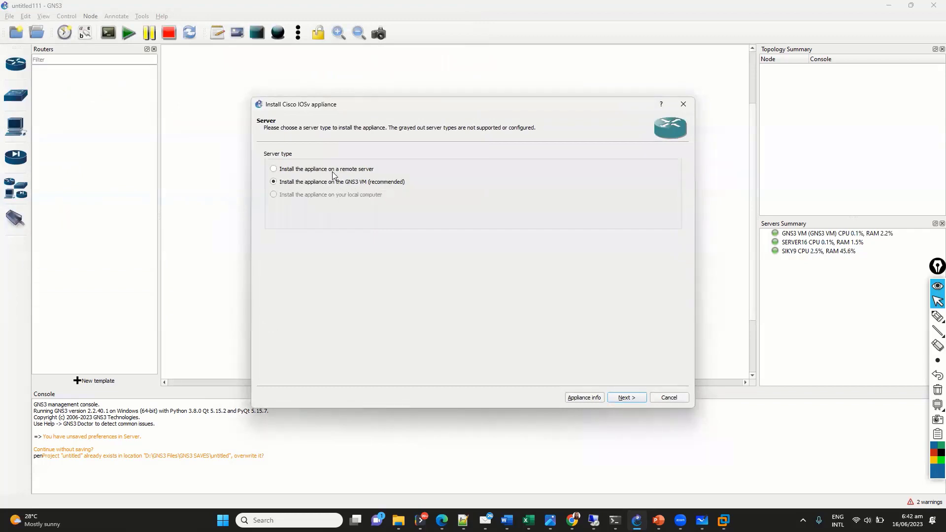
Step: Choose remote-server installation, preview the Qemu step, and return to the server choice
click(333, 171)
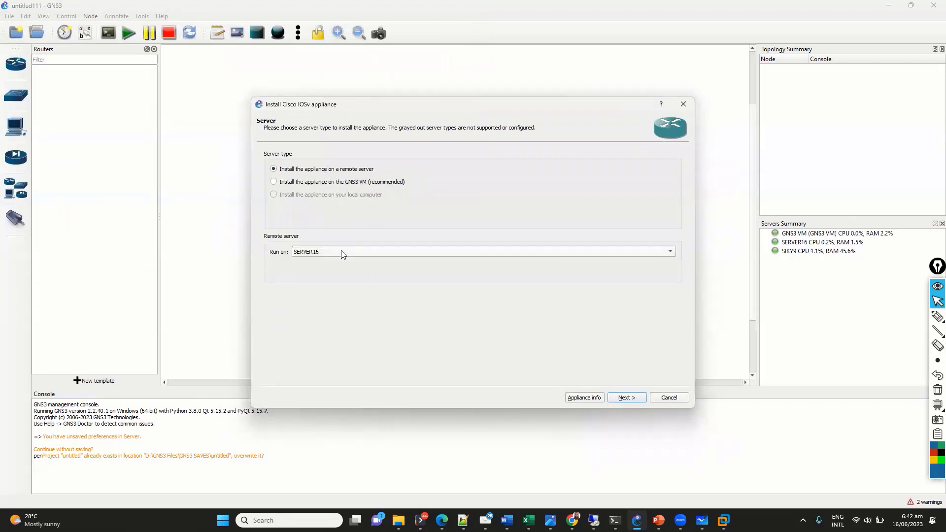
click(624, 399)
click(592, 398)
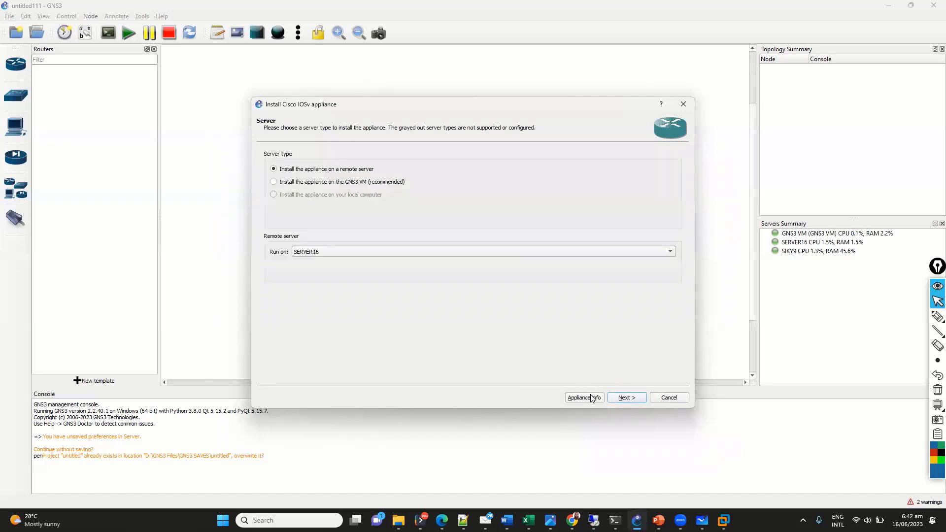
click(938, 316)
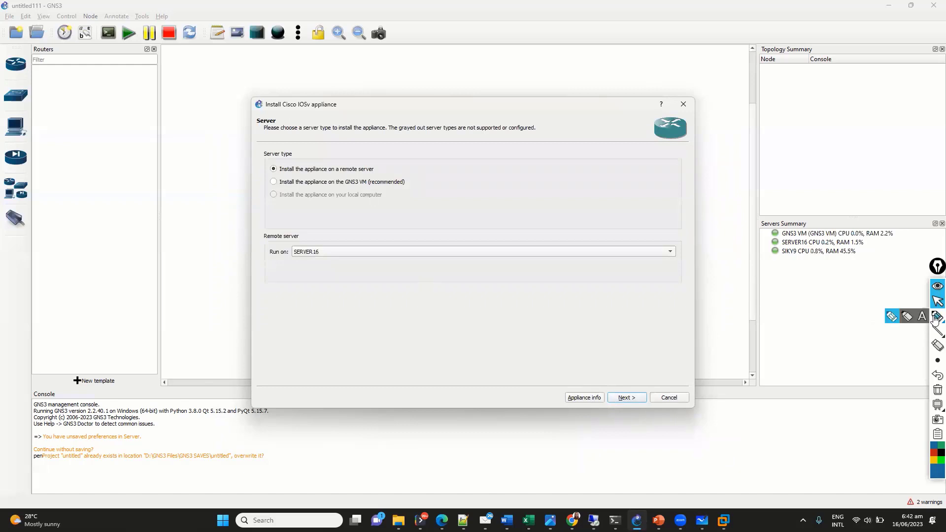
mouse_move(319, 176)
mouse_down()
mouse_move(378, 179)
mouse_move(409, 152)
mouse_up()
mouse_move(310, 271)
mouse_down()
mouse_move(353, 238)
mouse_move(282, 239)
mouse_move(325, 263)
mouse_move(349, 304)
mouse_up()
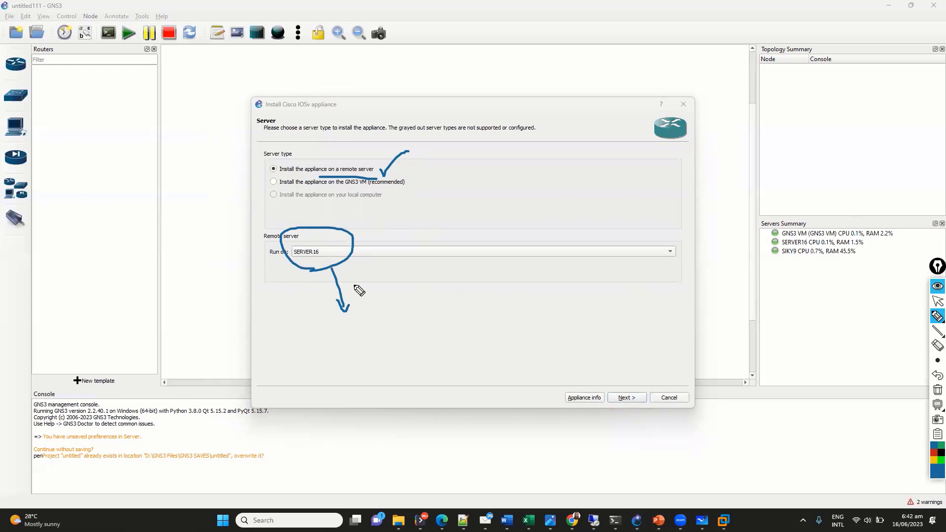
key(ctrl+shift+e)
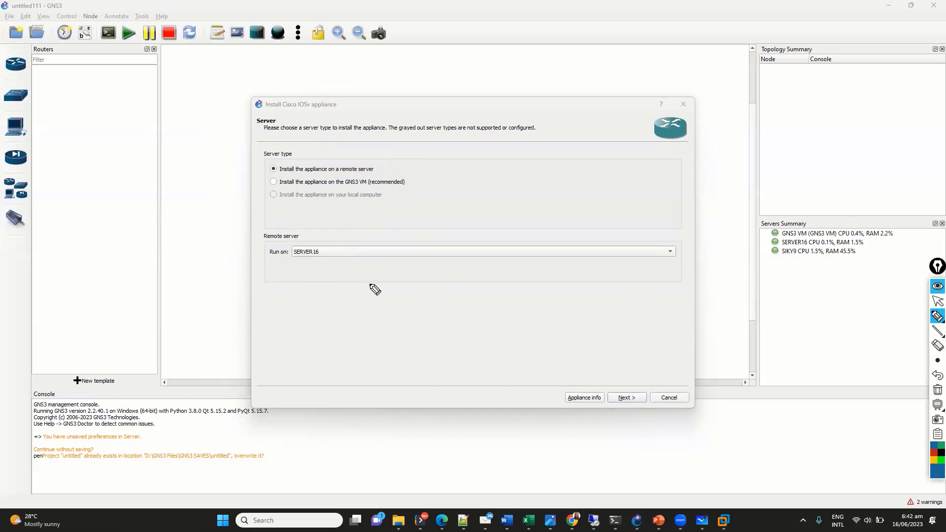
key(ctrl+shift+1)
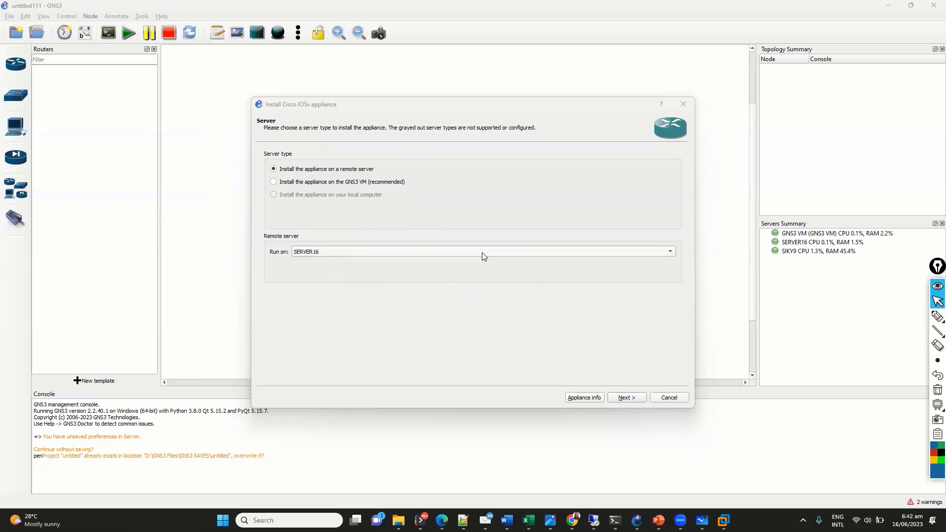
Step: Switch the target to the GNS3 VM and highlight the SIKY9 and SERVER16 usage figures
click(366, 183)
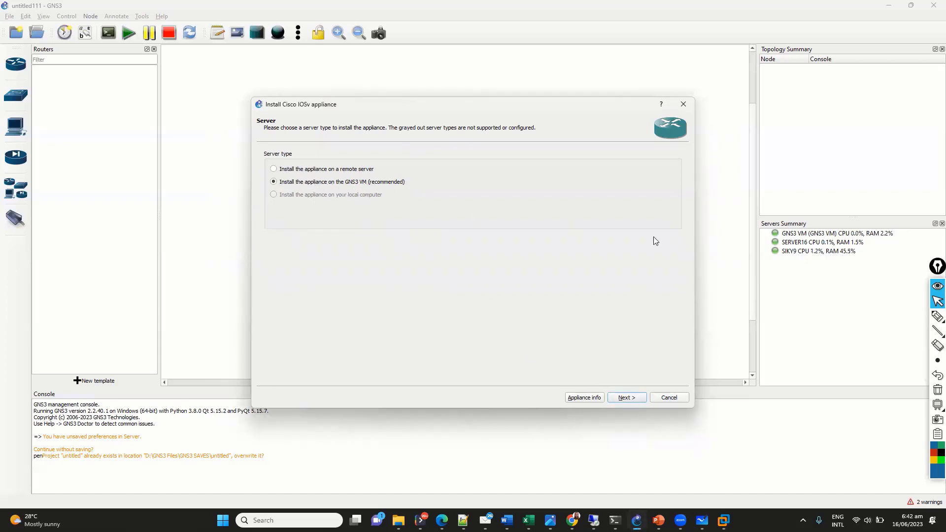
click(938, 317)
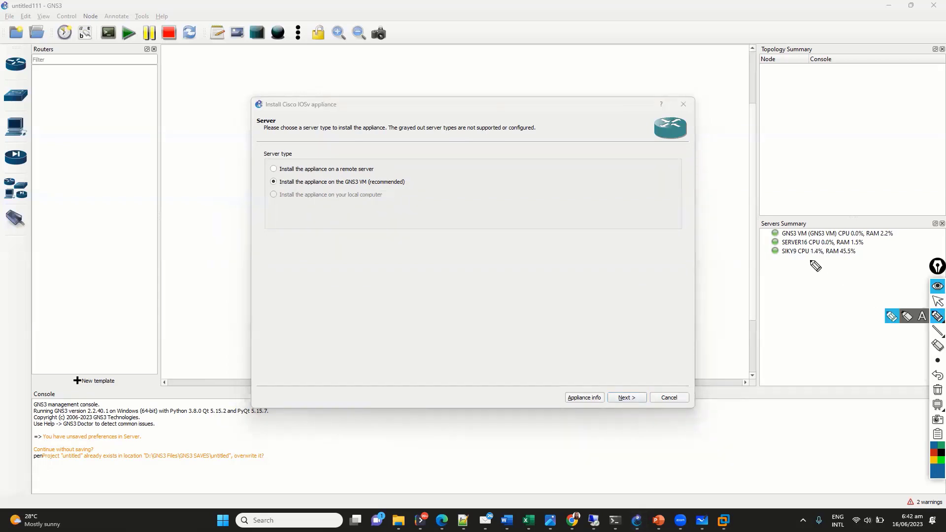
drag(784, 260, 868, 260)
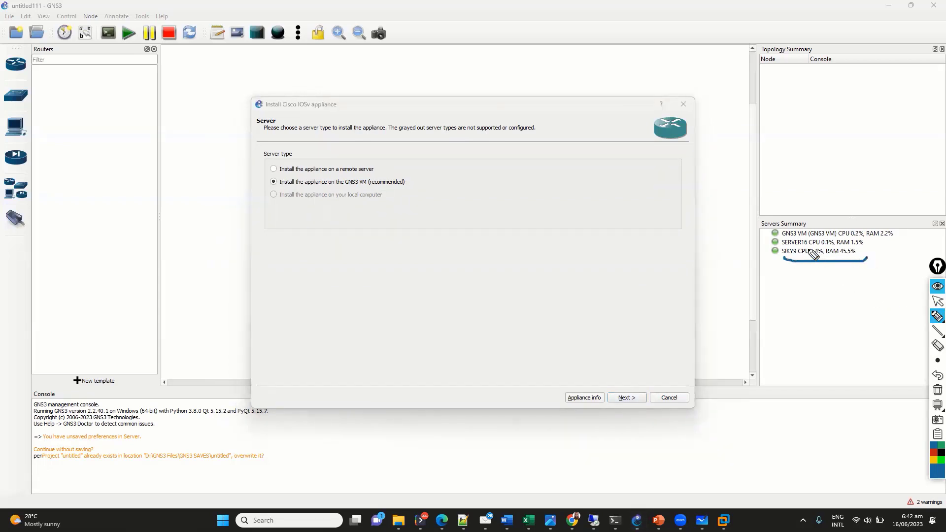
mouse_move(800, 246)
mouse_down()
mouse_move(842, 249)
mouse_move(788, 241)
mouse_move(886, 241)
mouse_move(909, 230)
mouse_move(754, 224)
mouse_move(803, 239)
mouse_up()
key(ctrl+shift+c)
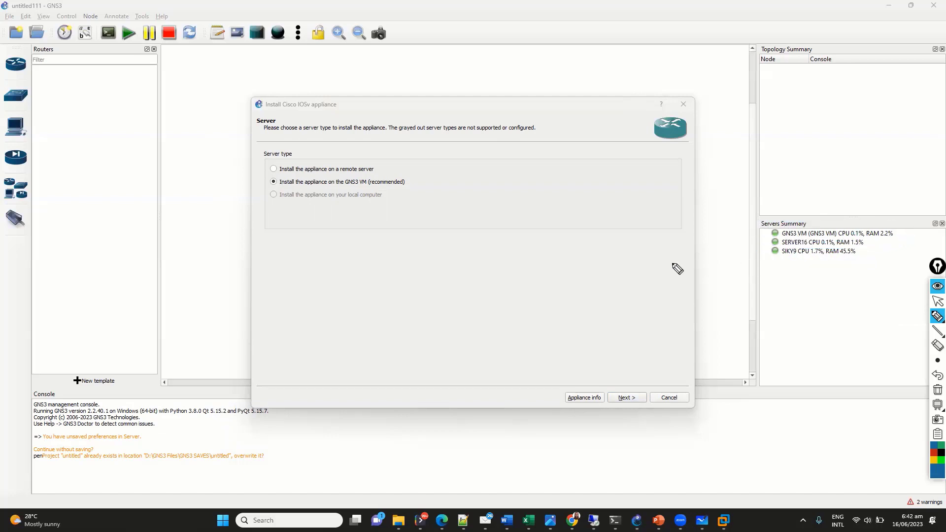
key(ctrl+shift+1)
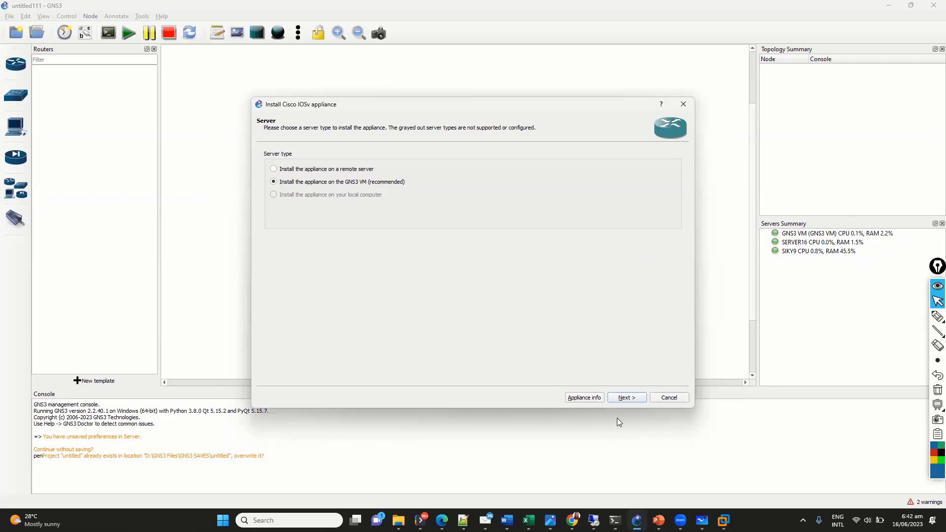
Step: Reselect installing on a remote server and open the Run on server list
click(624, 400)
click(582, 400)
click(337, 170)
click(425, 253)
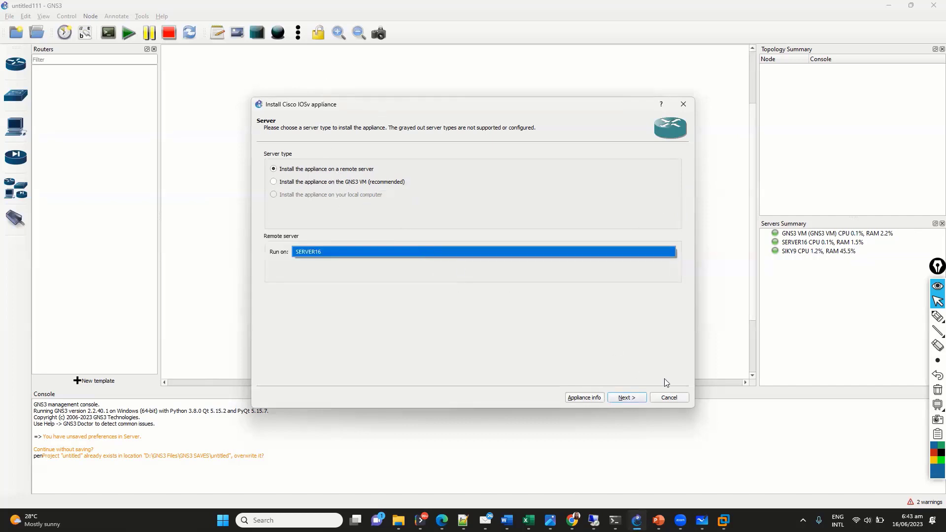
Step: Run on SERVER16, advance past Qemu settings to Required files, and import a 15.5(3)M file
click(623, 397)
click(622, 397)
click(628, 398)
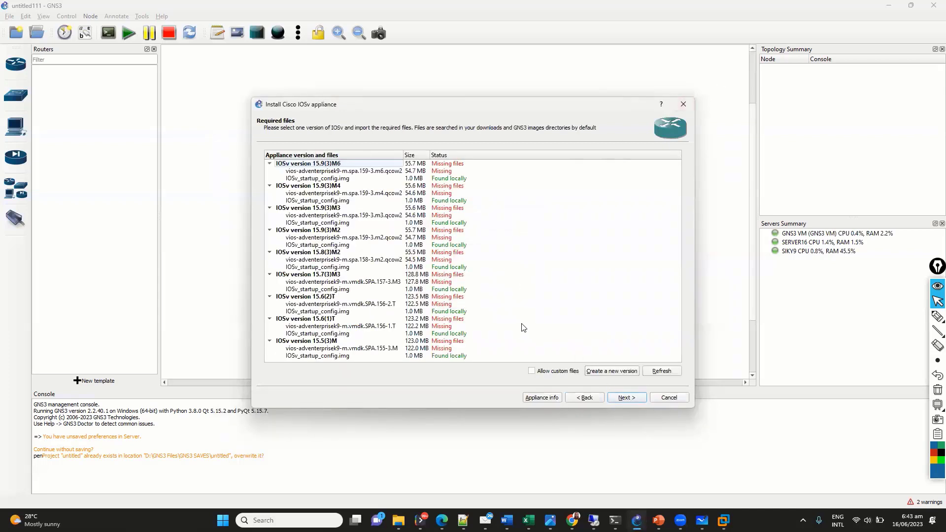
click(297, 356)
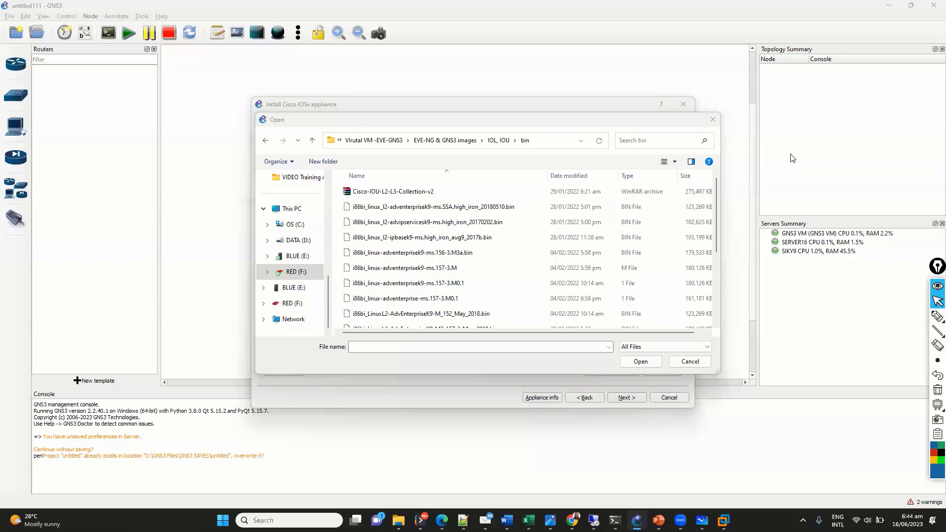
Step: Upload i86bi_linux_l2-adventerprisek9-ms.SSA.high_iron_20180510.bin as the IOSv 15.5(3)M image
double_click(429, 208)
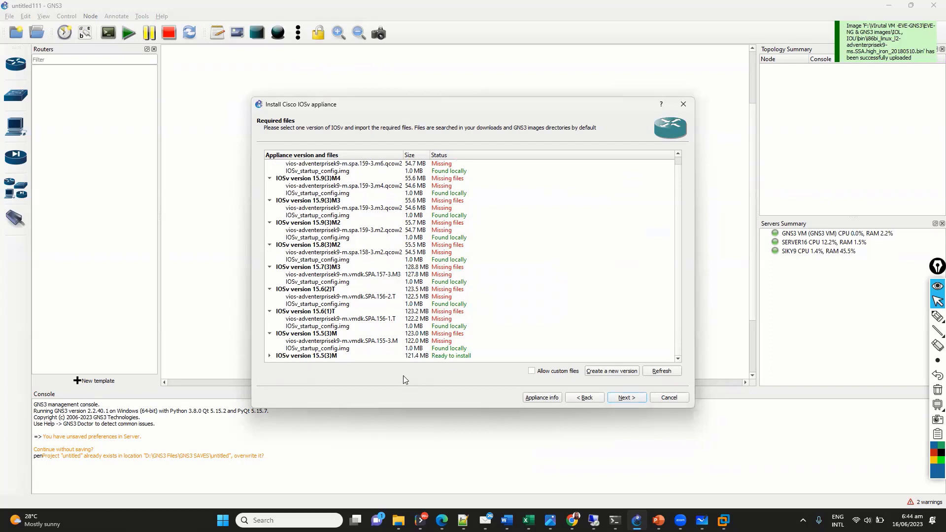
Step: Try installing IOSv 15.5(3)M twice, dismiss both checksum-not-found errors, and cancel the installer
click(335, 342)
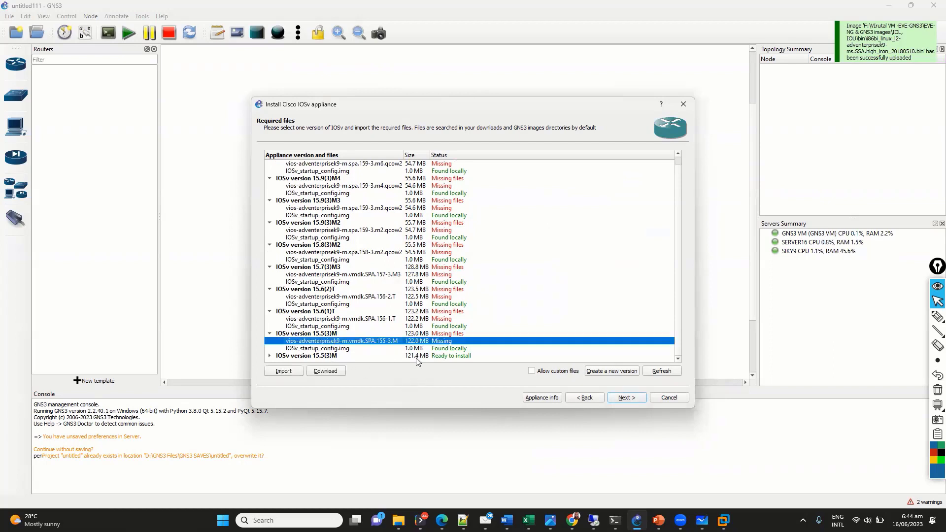
click(626, 397)
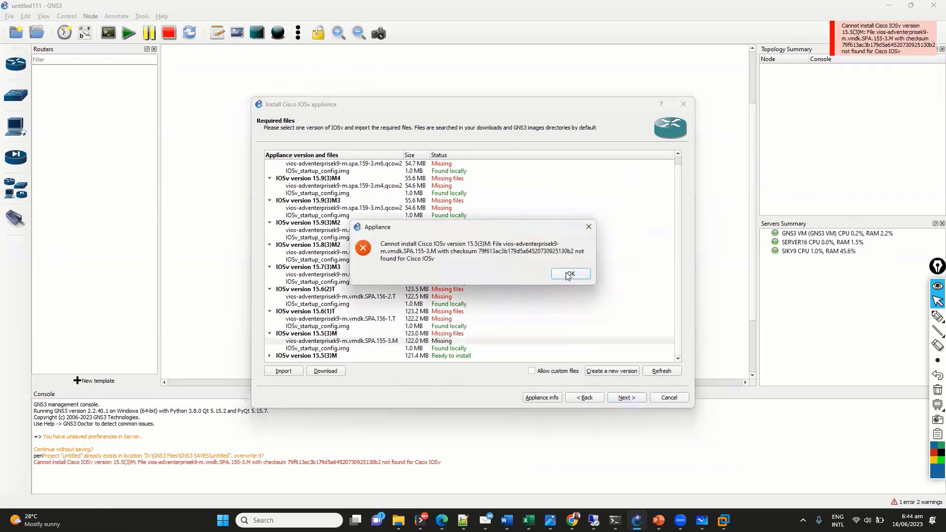
click(567, 274)
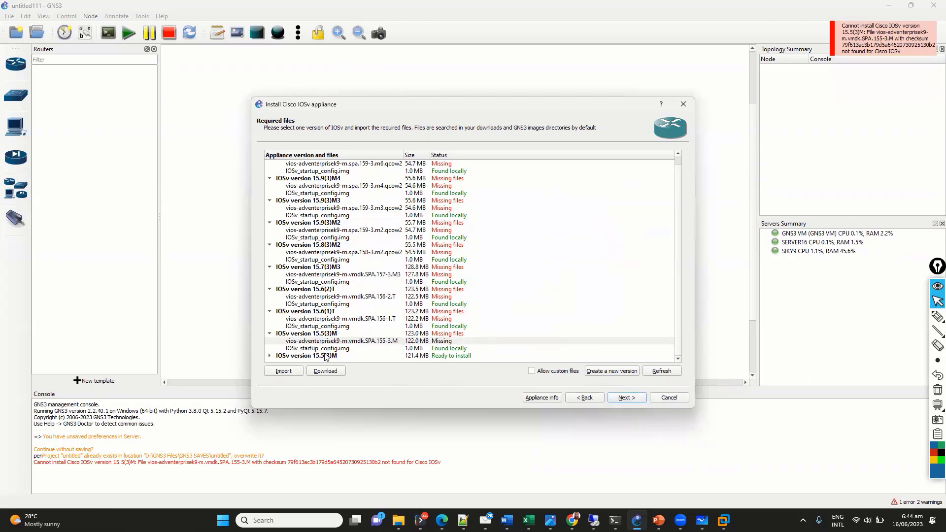
click(269, 356)
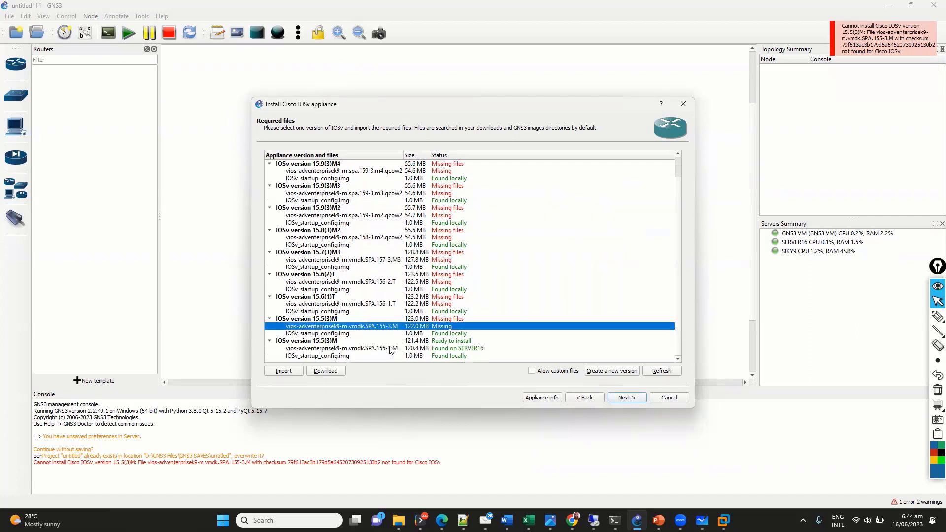
click(339, 348)
click(643, 398)
click(561, 281)
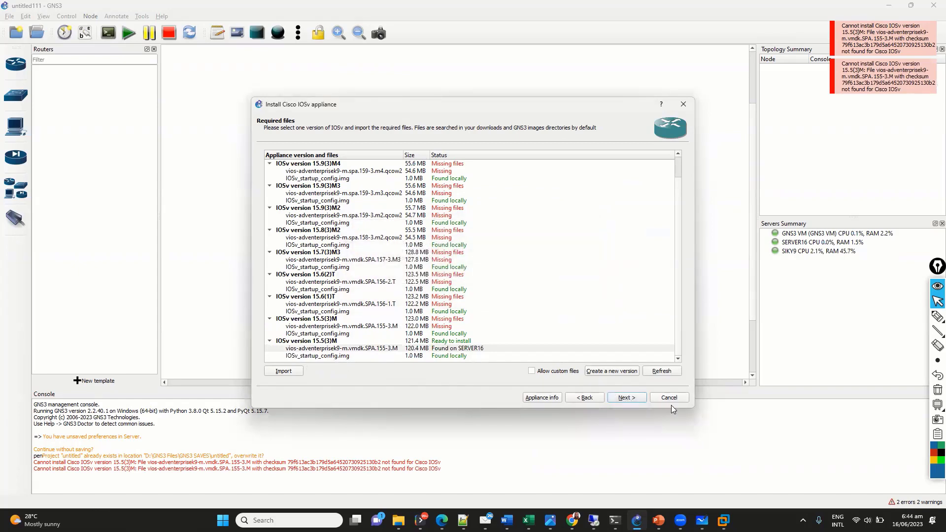
click(670, 399)
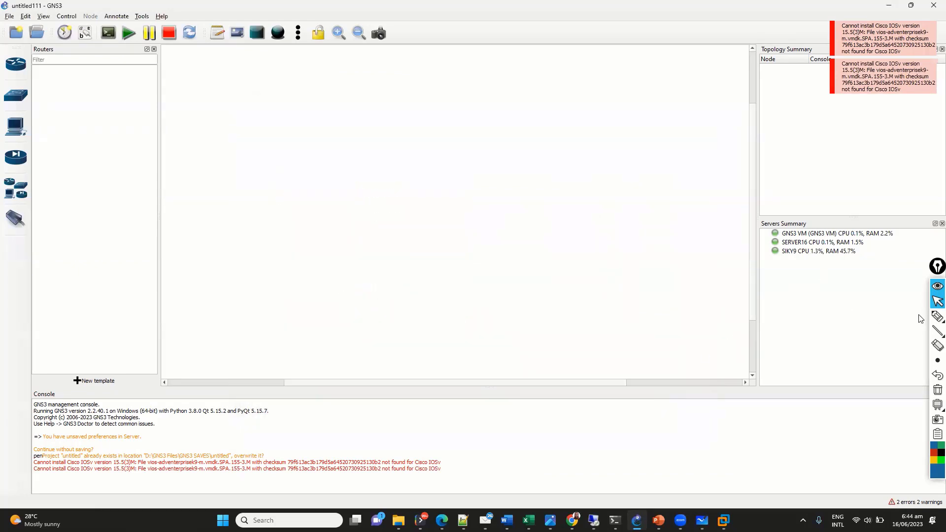
click(936, 318)
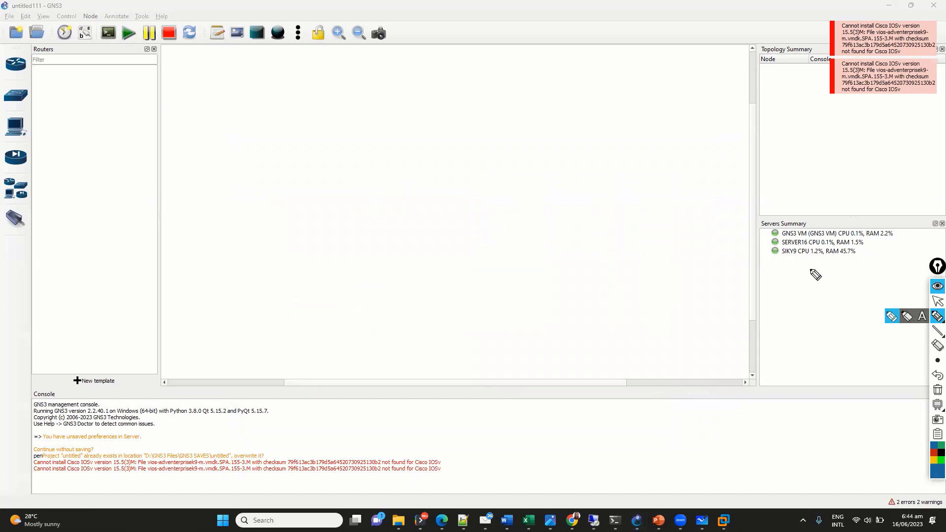
key(Escape)
click(792, 243)
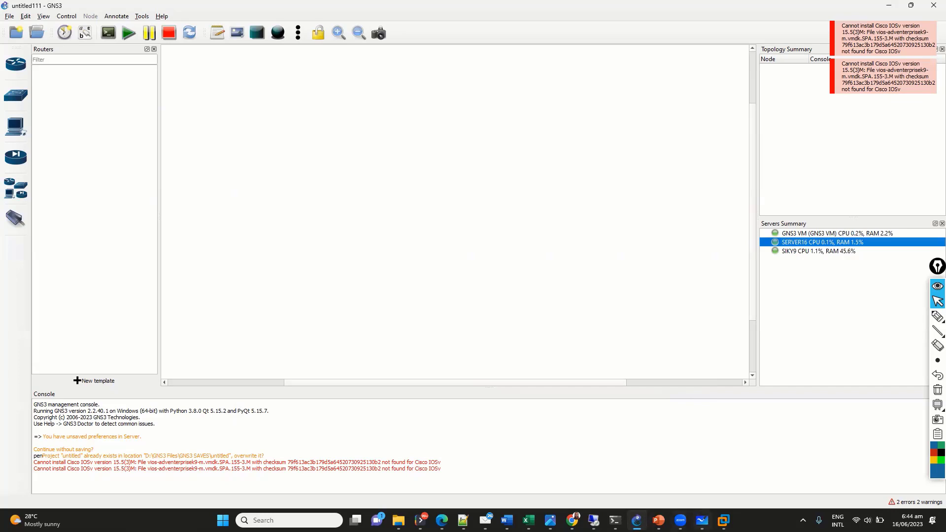
mouse_move(615, 521)
click(655, 475)
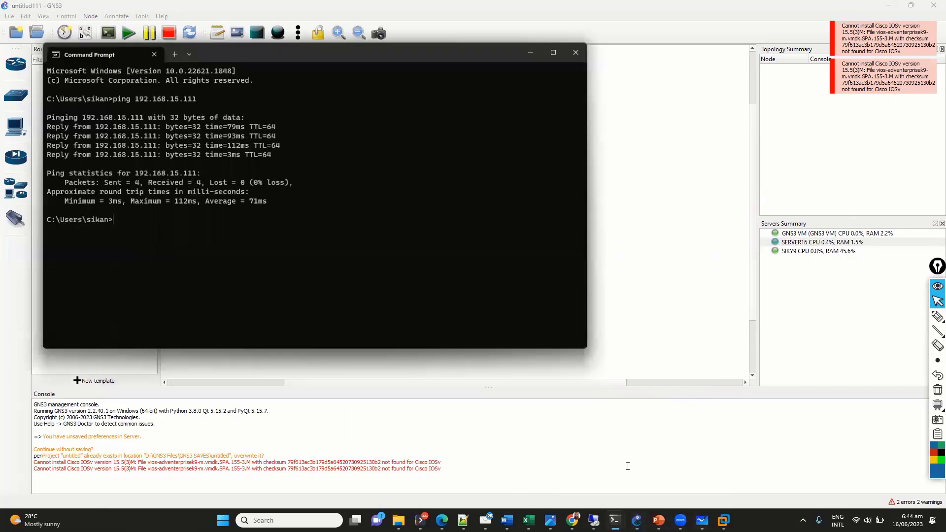
drag(168, 124, 264, 161)
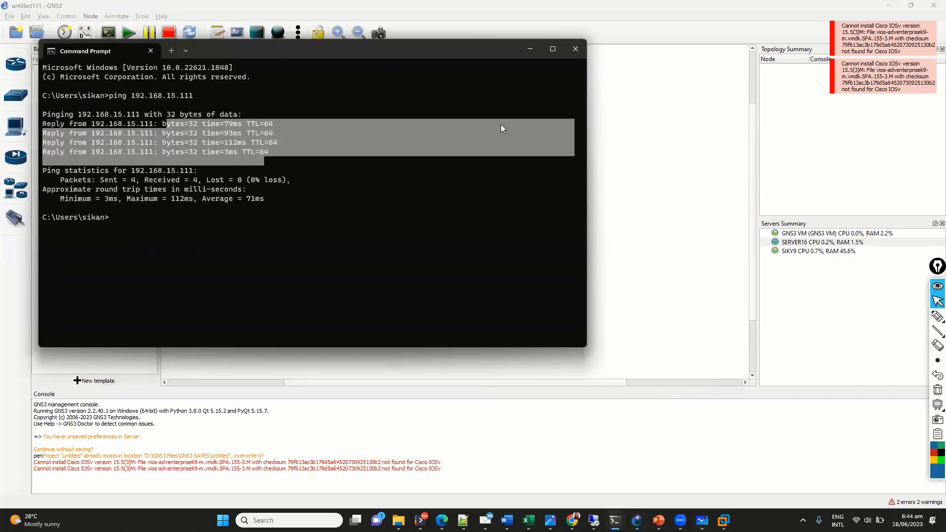
click(529, 50)
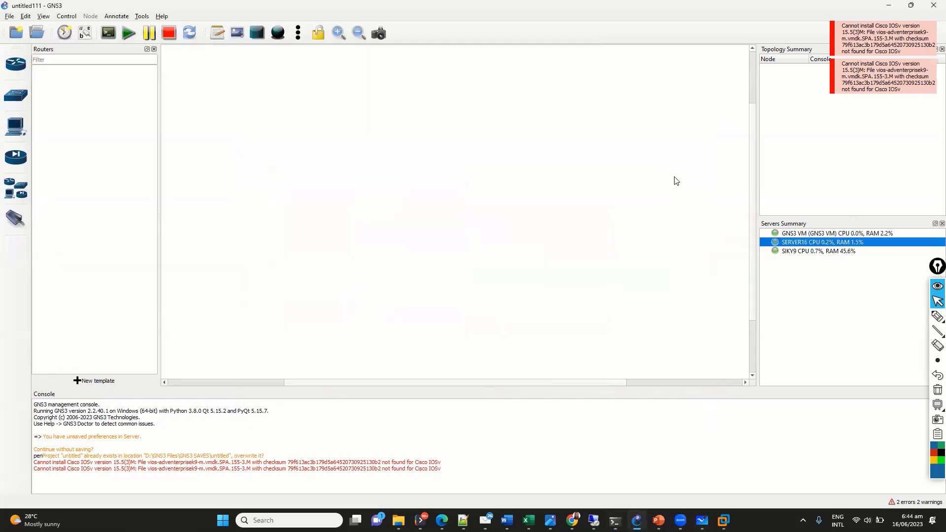
click(30, 18)
click(42, 62)
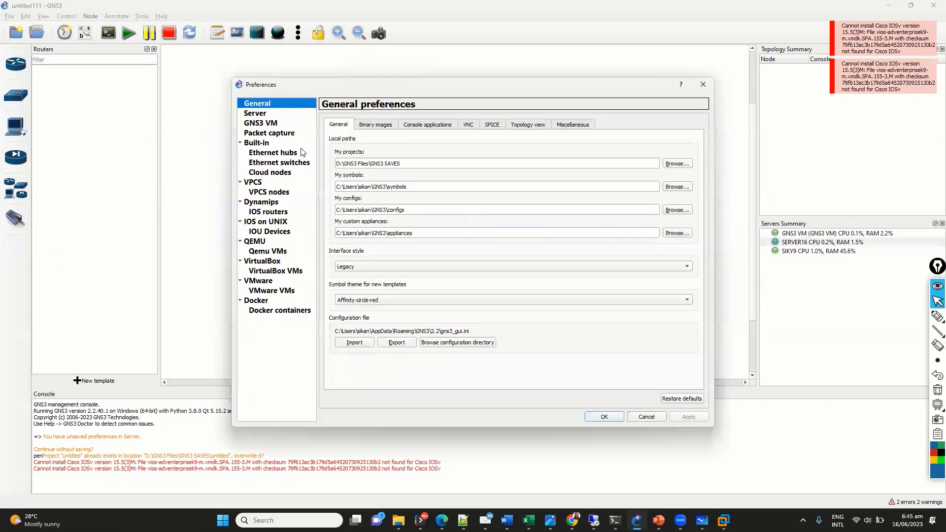
click(255, 114)
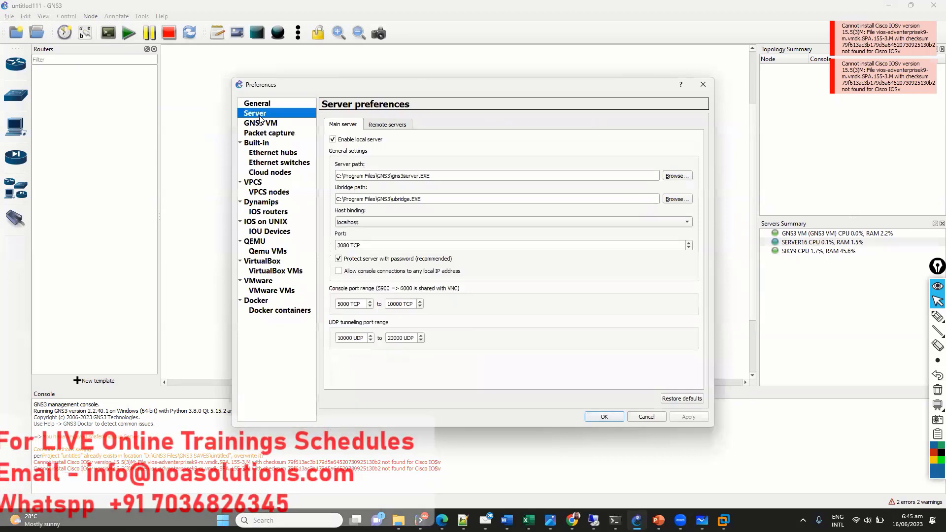
click(388, 124)
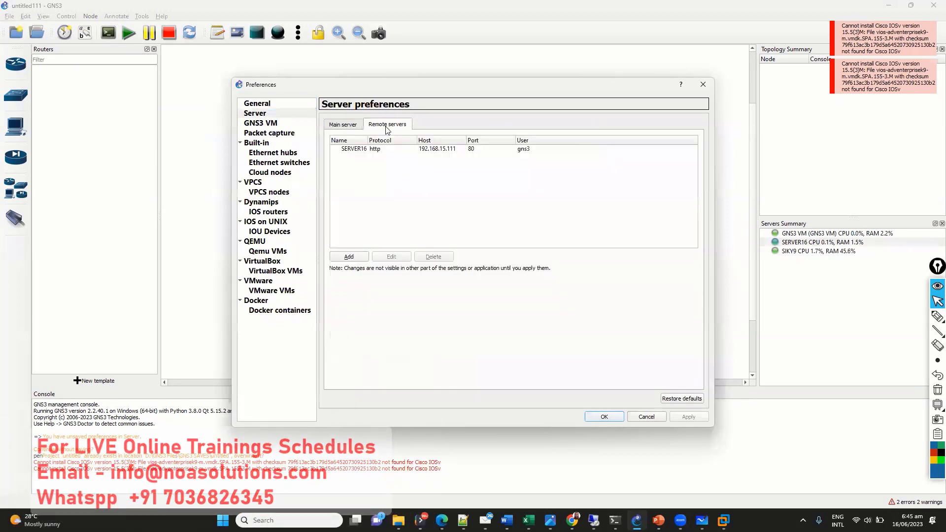
click(348, 257)
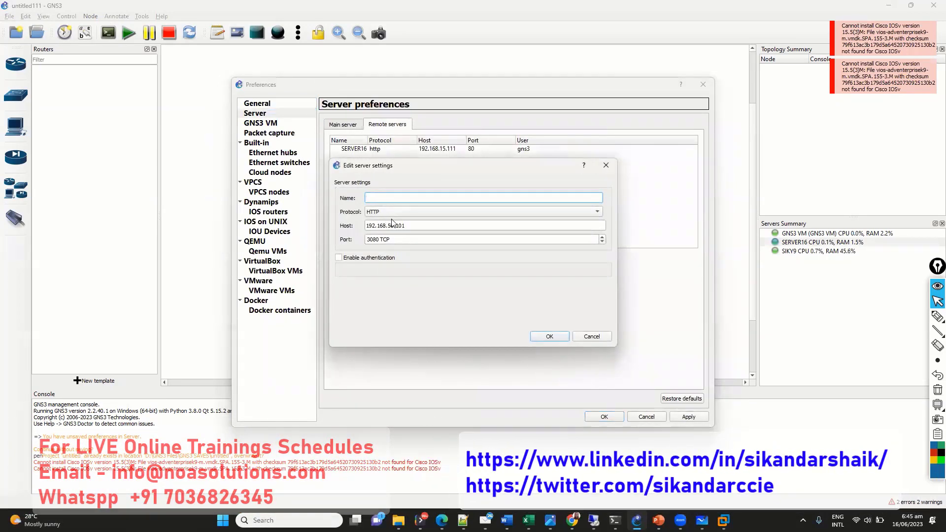
click(593, 337)
click(646, 417)
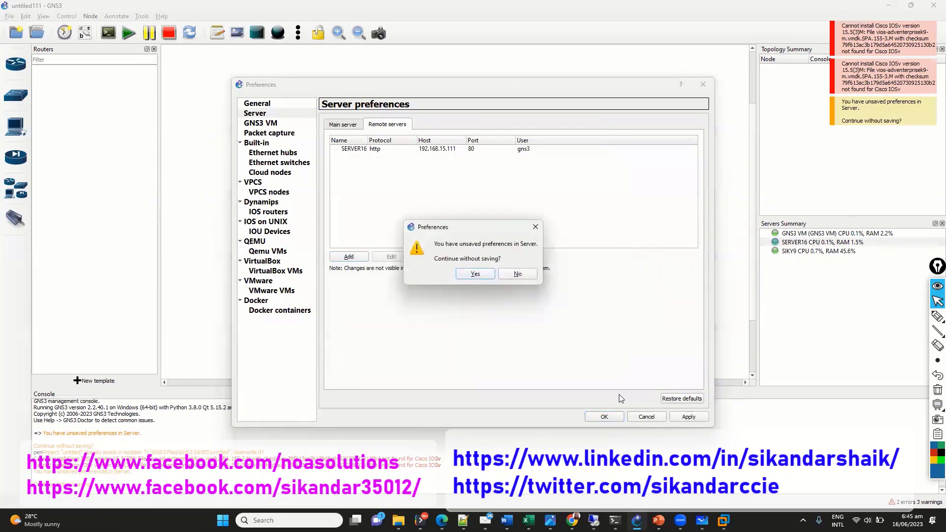
click(475, 273)
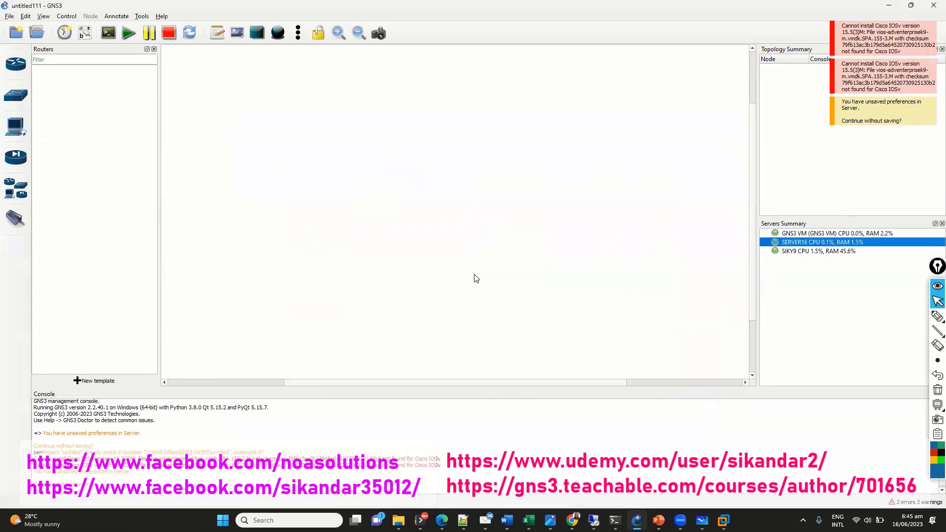